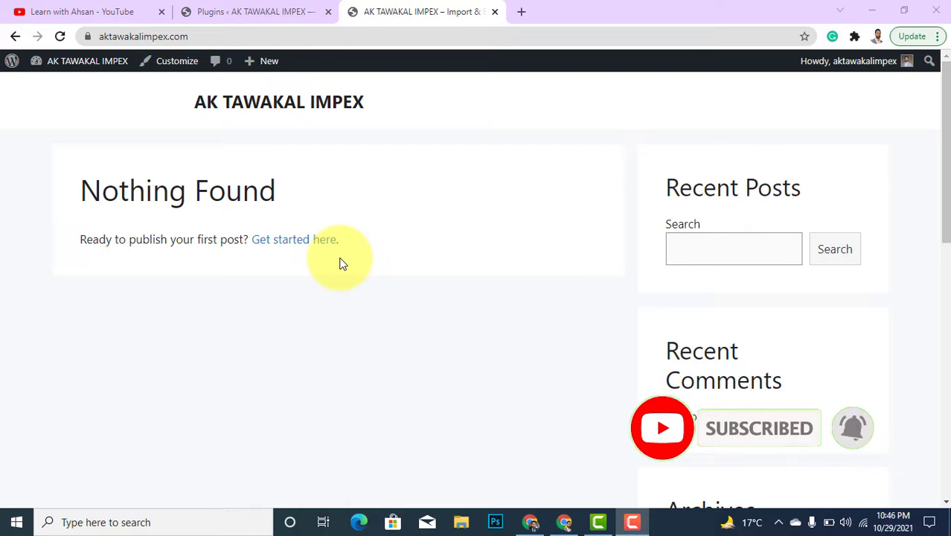
Search the theme directory for 'astra' from Appearance > Themes > Add New.
{"action": "left_click", "coordinate": [248, 11]}
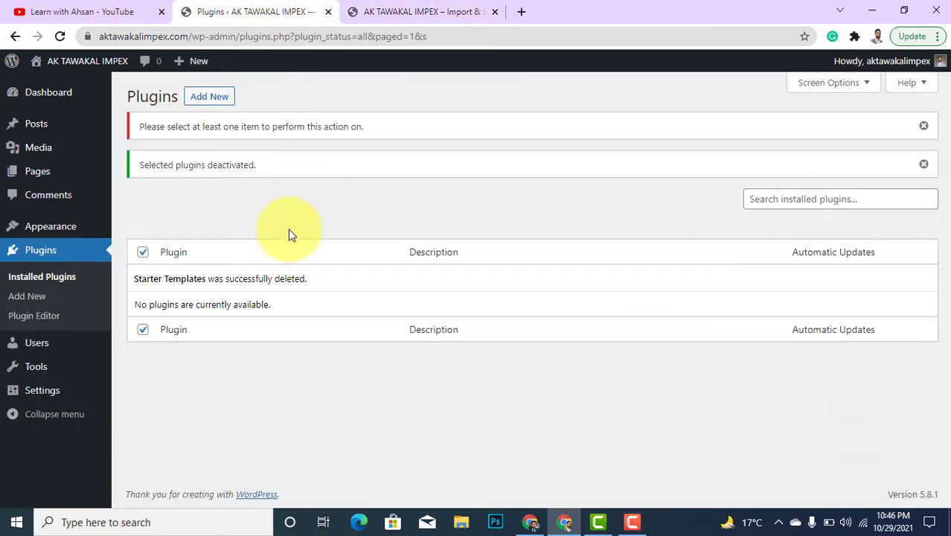
{"action": "mouse_move", "coordinate": [70, 234]}
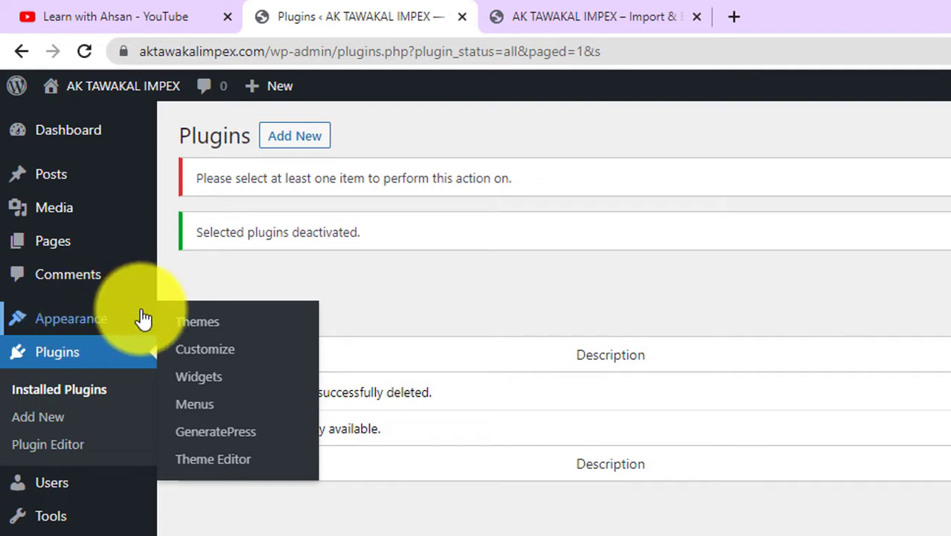
{"action": "left_click", "coordinate": [204, 328]}
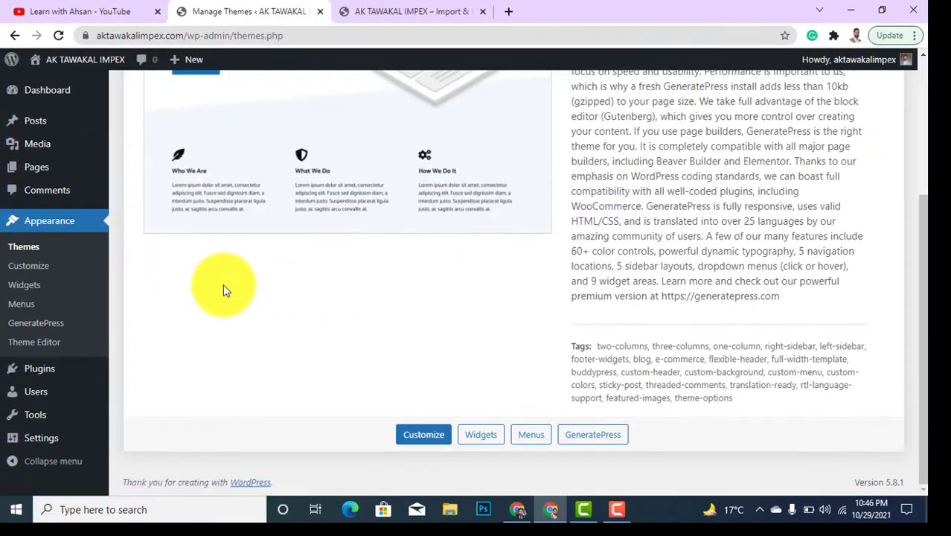
{"action": "scroll", "coordinate": [223, 287], "scroll_direction": "up", "scroll_amount": 5}
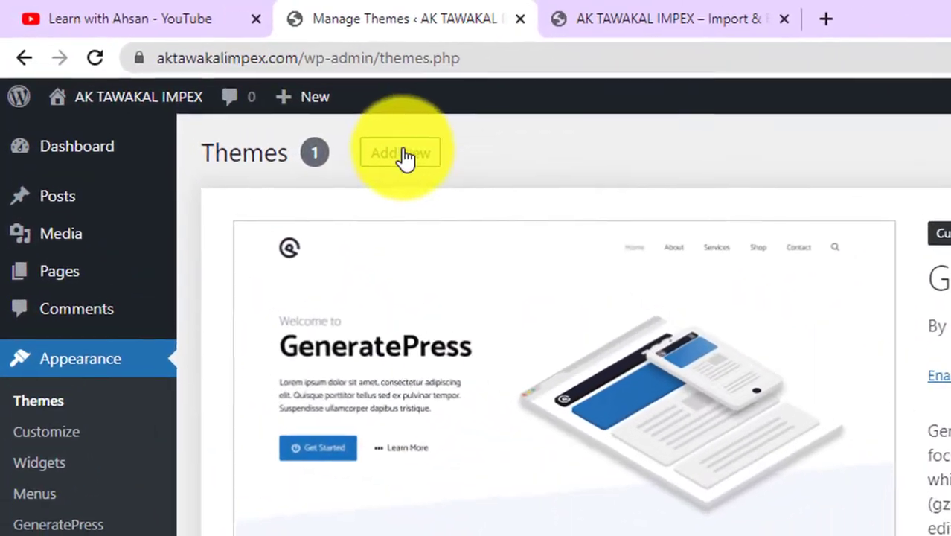
{"action": "left_click", "coordinate": [246, 95]}
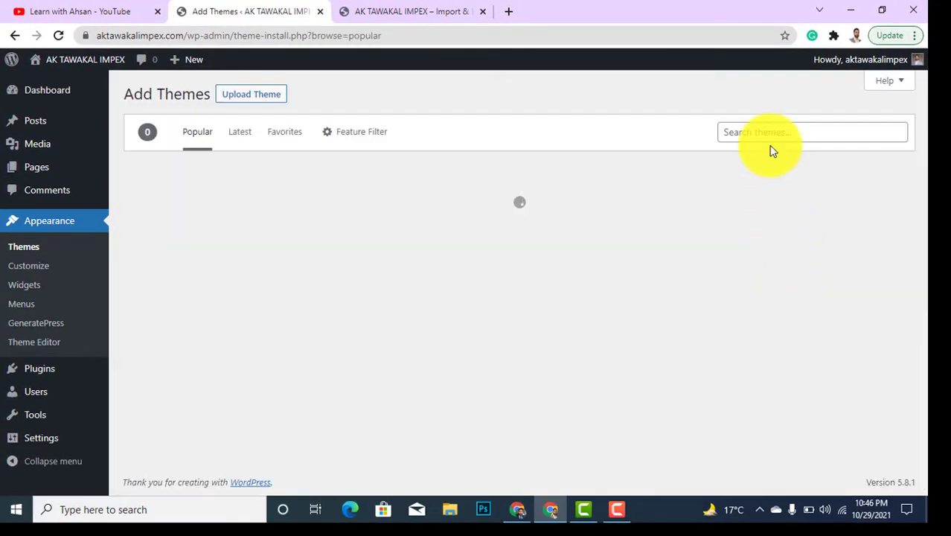
{"action": "left_click", "coordinate": [769, 137]}
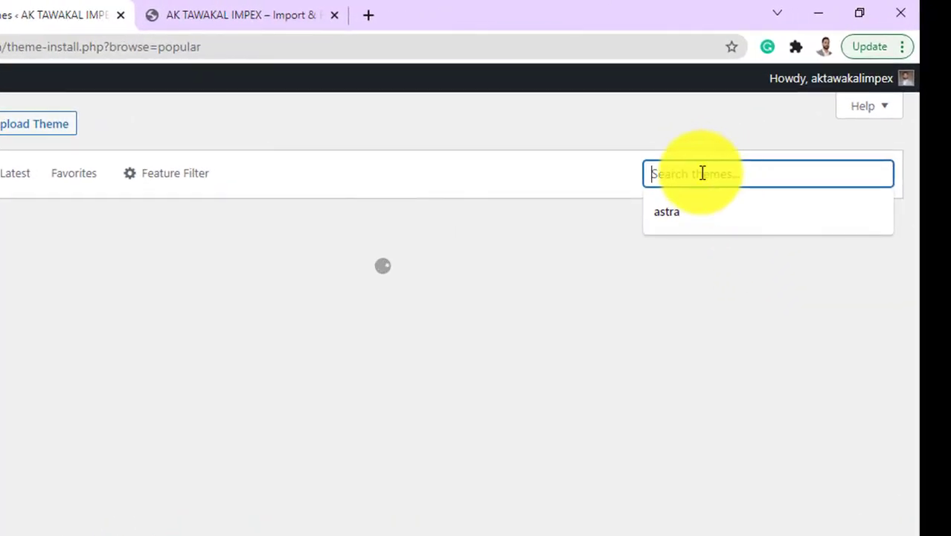
{"action": "left_click", "coordinate": [676, 204]}
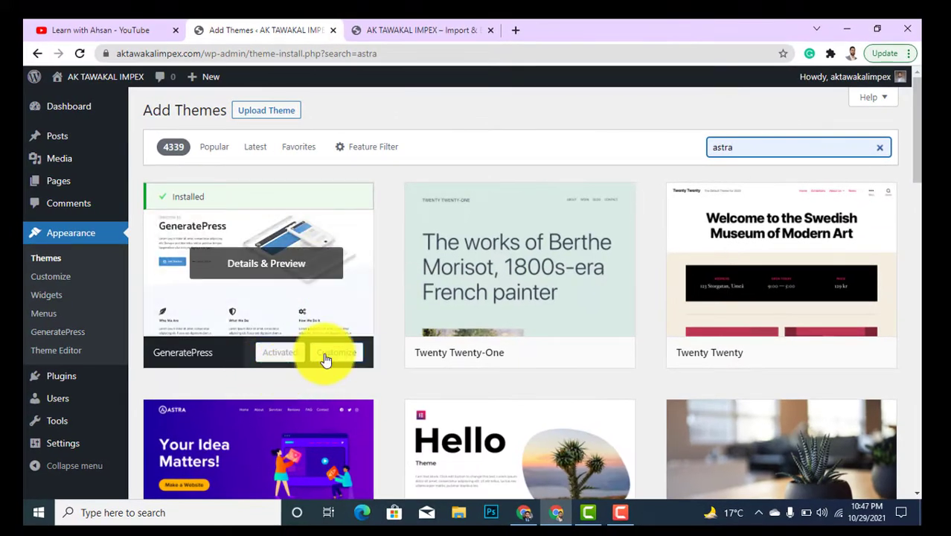
Install the Astra theme and activate it in place of GeneratePress.
{"action": "mouse_move", "coordinate": [415, 284]}
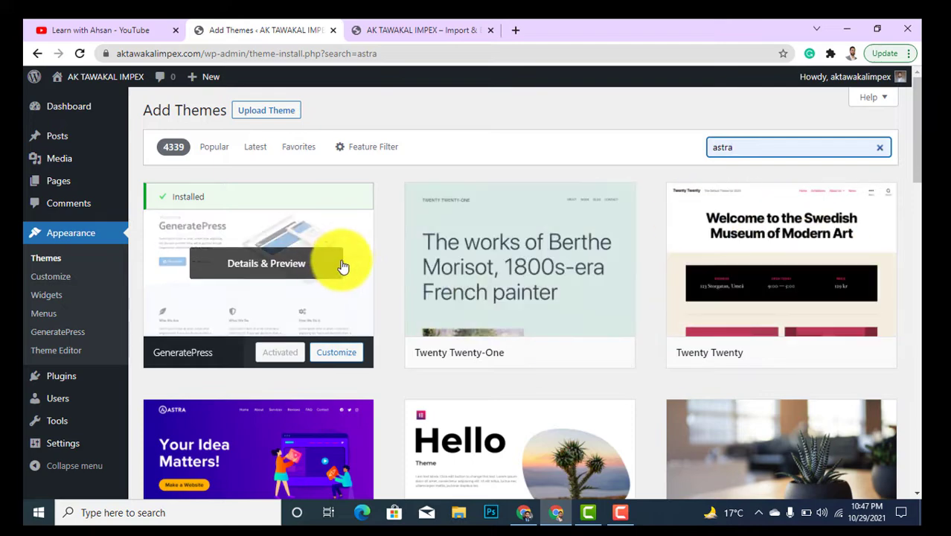
{"action": "scroll", "coordinate": [410, 302], "scroll_direction": "down", "scroll_amount": 2}
{"action": "scroll", "coordinate": [315, 389], "scroll_direction": "up", "scroll_amount": 2}
{"action": "scroll", "coordinate": [262, 353], "scroll_direction": "down", "scroll_amount": 2}
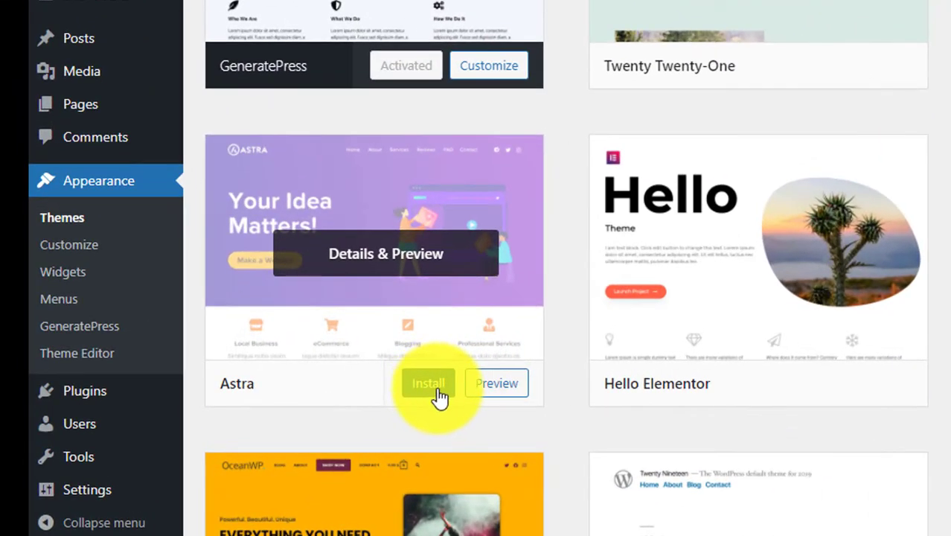
{"action": "left_click", "coordinate": [439, 393]}
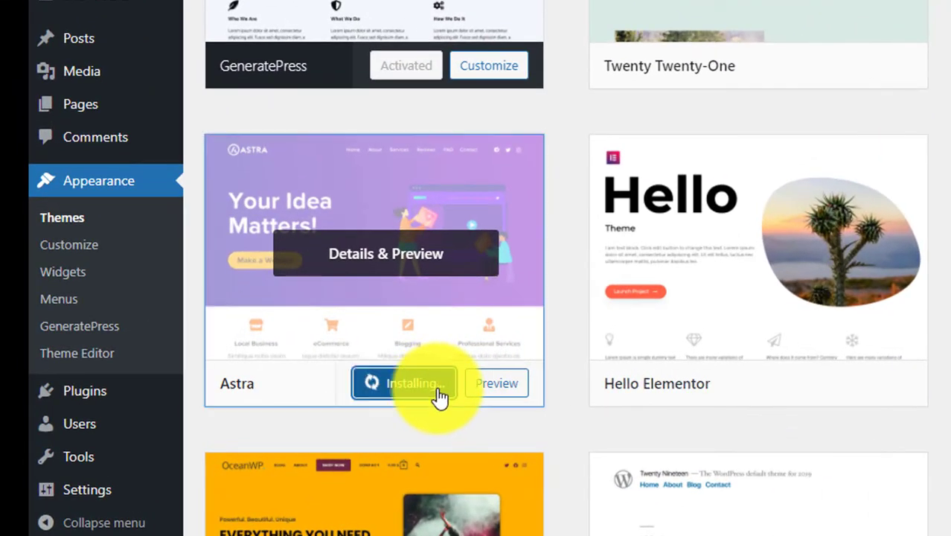
{"action": "scroll", "coordinate": [543, 372], "scroll_direction": "up", "scroll_amount": 3}
{"action": "scroll", "coordinate": [446, 312], "scroll_direction": "down", "scroll_amount": 5}
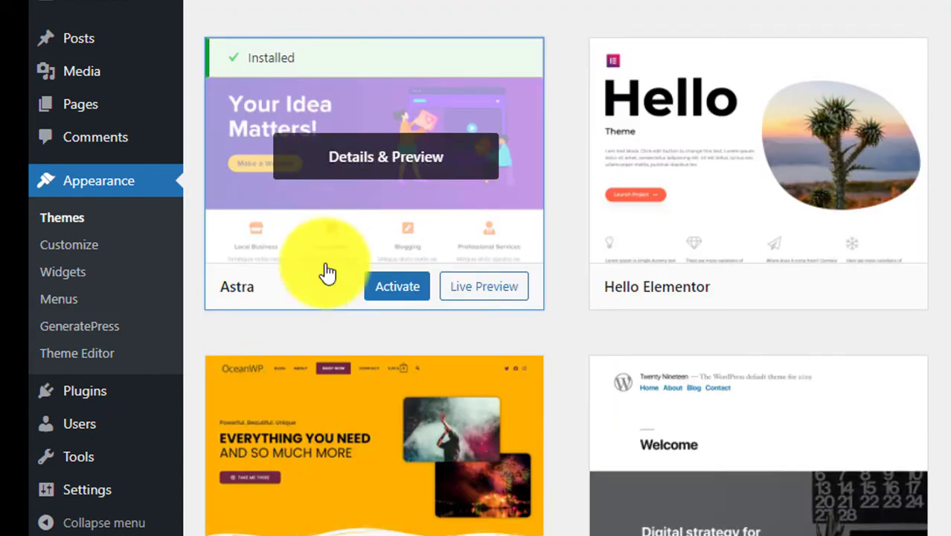
{"action": "left_click", "coordinate": [390, 305]}
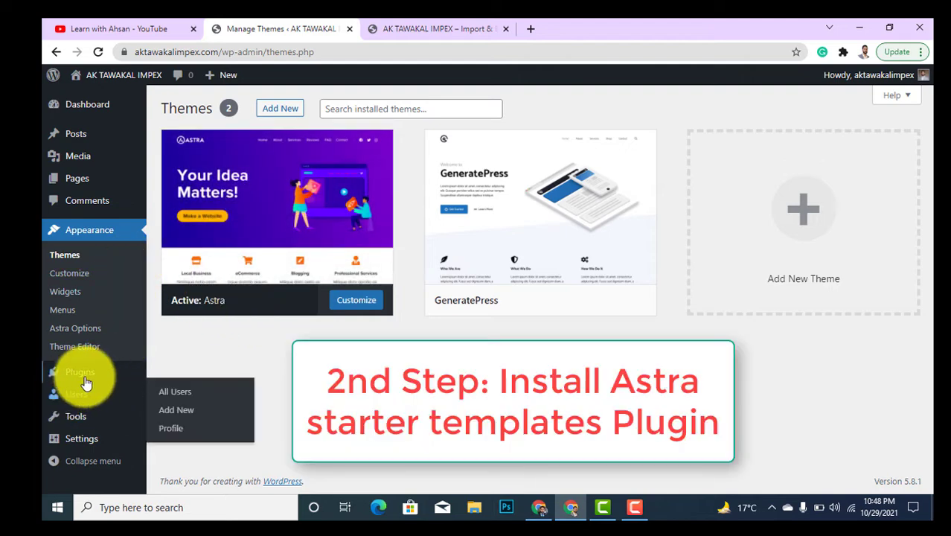
Search the Add New Plugins directory for 'astra'.
{"action": "mouse_move", "coordinate": [86, 380]}
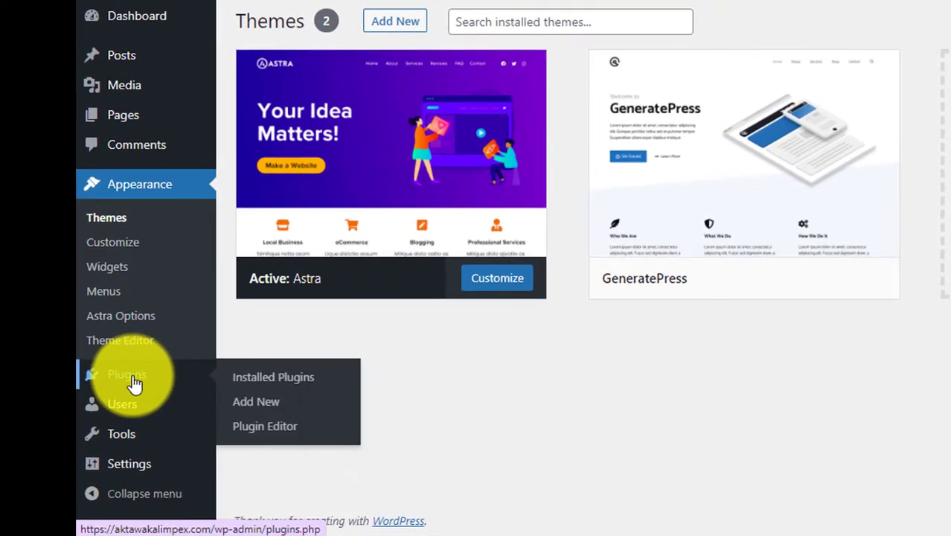
{"action": "left_click", "coordinate": [133, 383]}
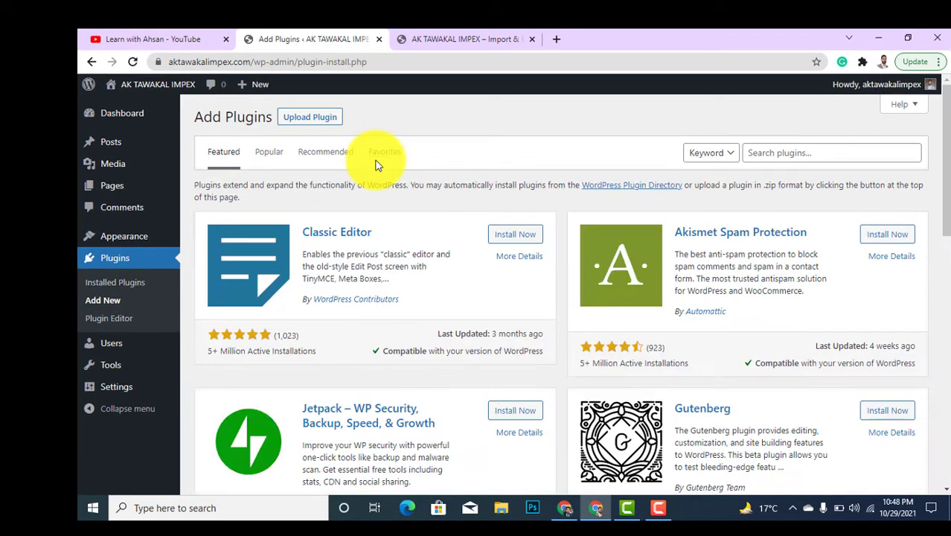
{"action": "left_click", "coordinate": [814, 151]}
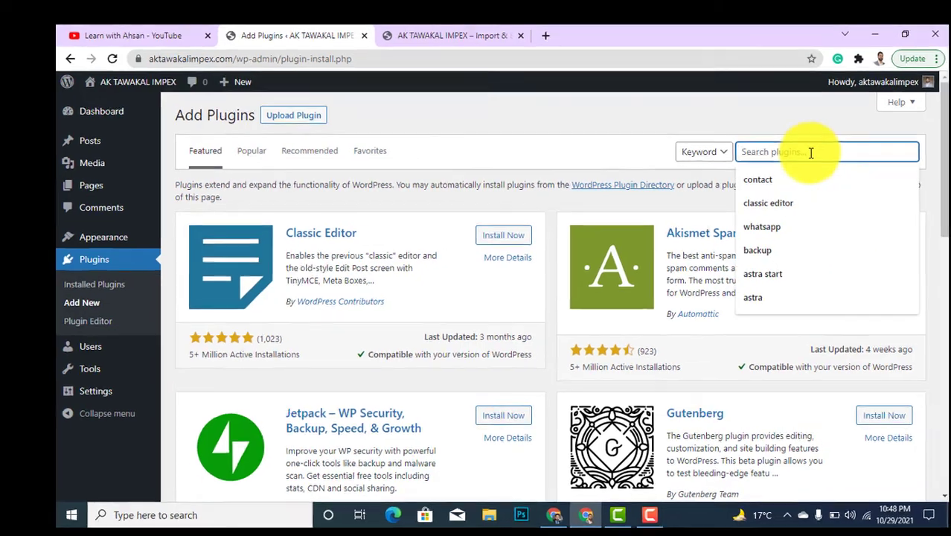
{"action": "type", "text": "astra"}
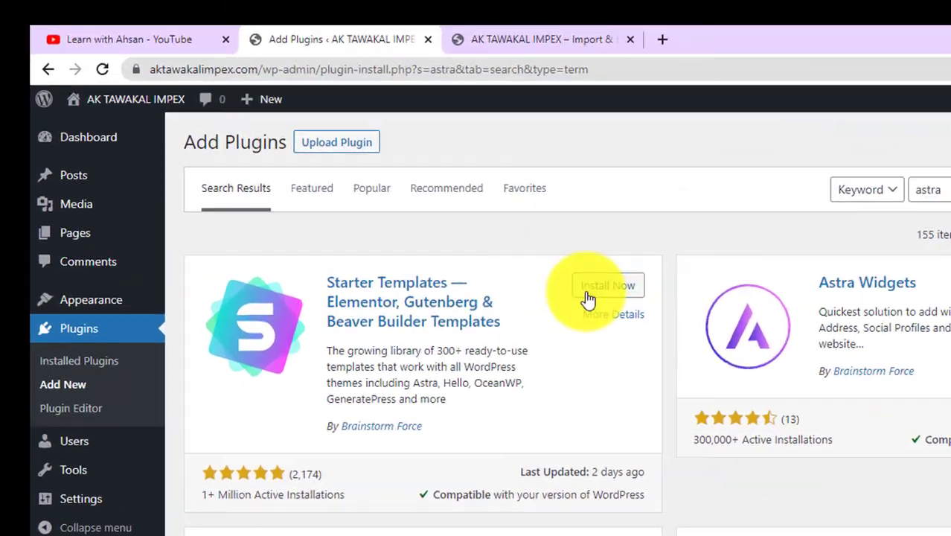
Install and activate the Starter Templates plugin by Brainstorm Force.
{"action": "left_click", "coordinate": [469, 223]}
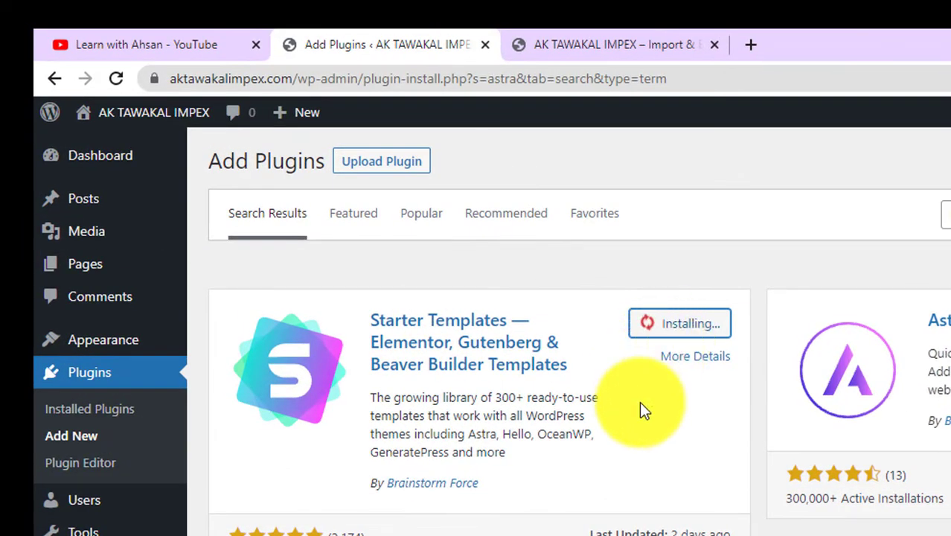
{"action": "left_click", "coordinate": [706, 337]}
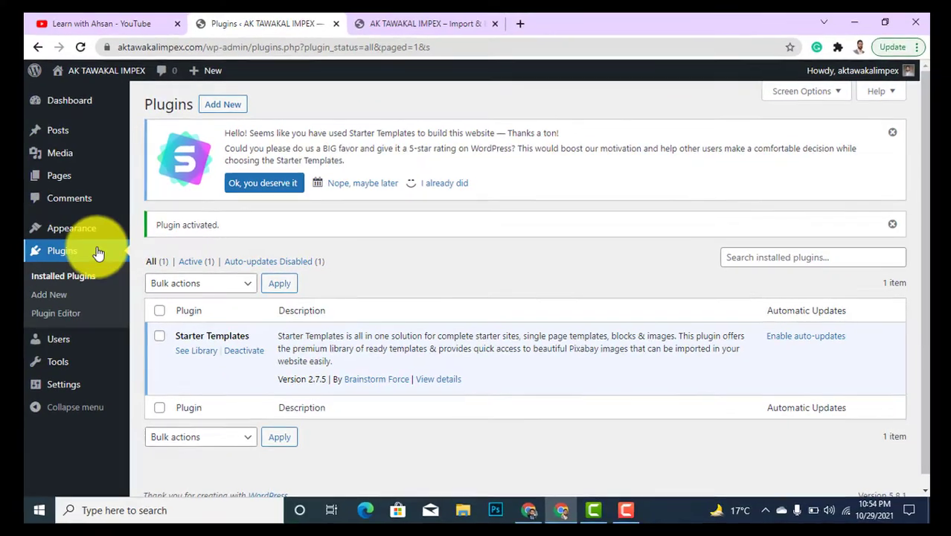
{"action": "mouse_move", "coordinate": [28, 252]}
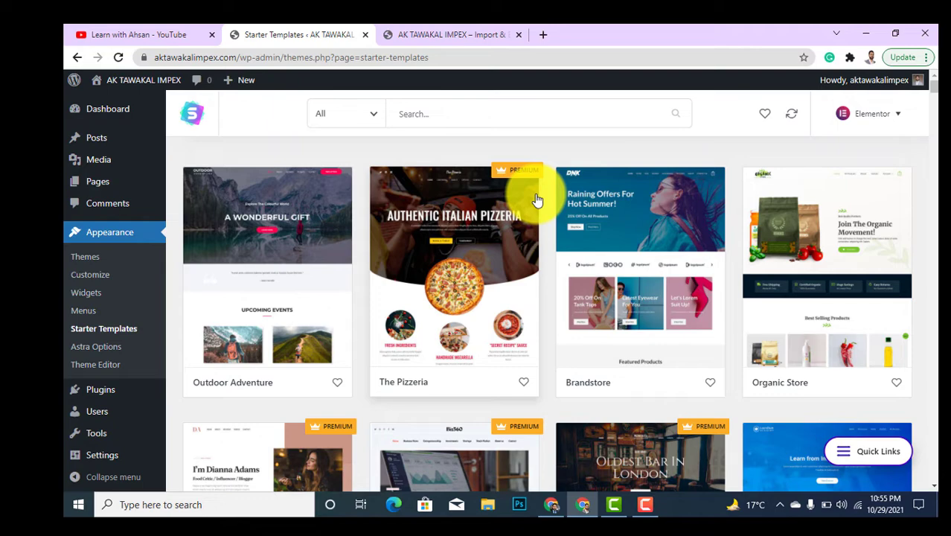
Filter the Starter Templates library from All to Free templates only.
{"action": "left_click", "coordinate": [374, 121]}
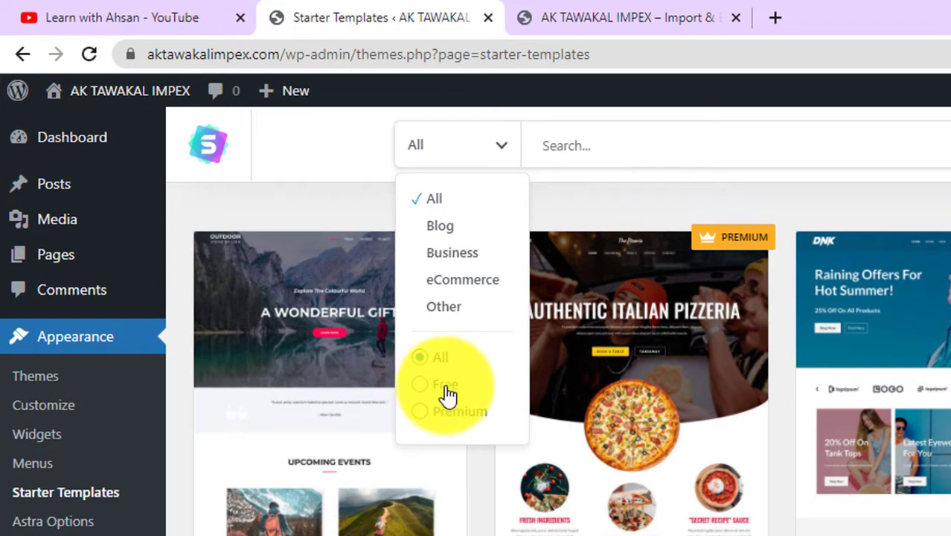
{"action": "left_click", "coordinate": [449, 394]}
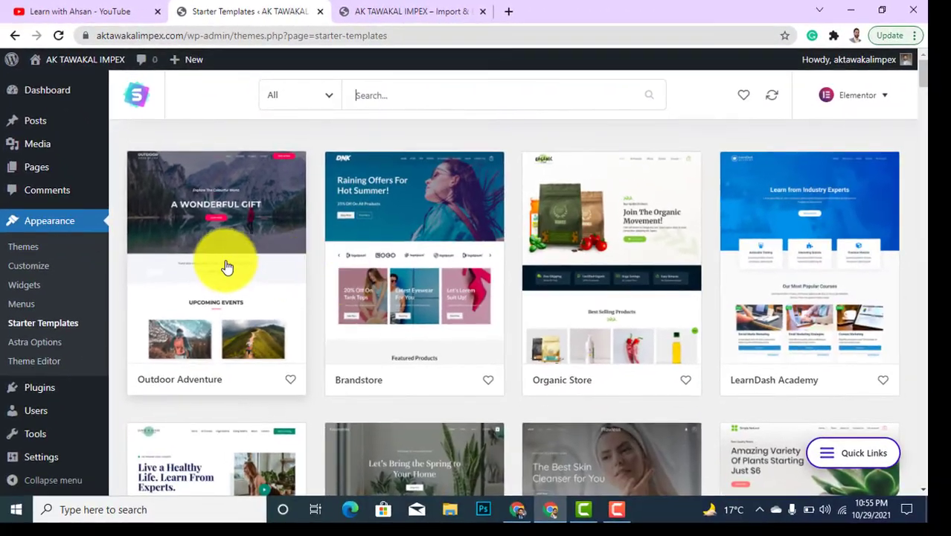
{"action": "scroll", "coordinate": [657, 436], "scroll_direction": "down", "scroll_amount": 4}
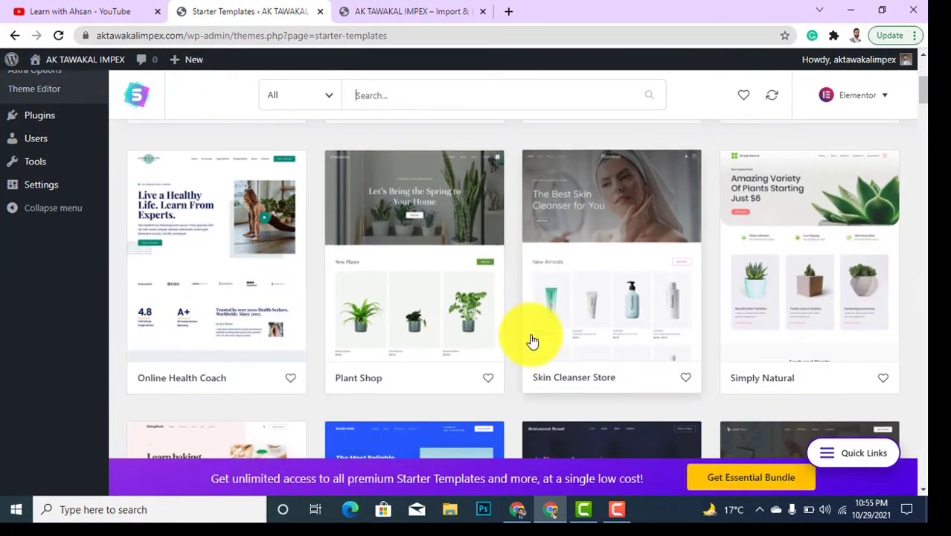
{"action": "scroll", "coordinate": [538, 328], "scroll_direction": "up", "scroll_amount": 4}
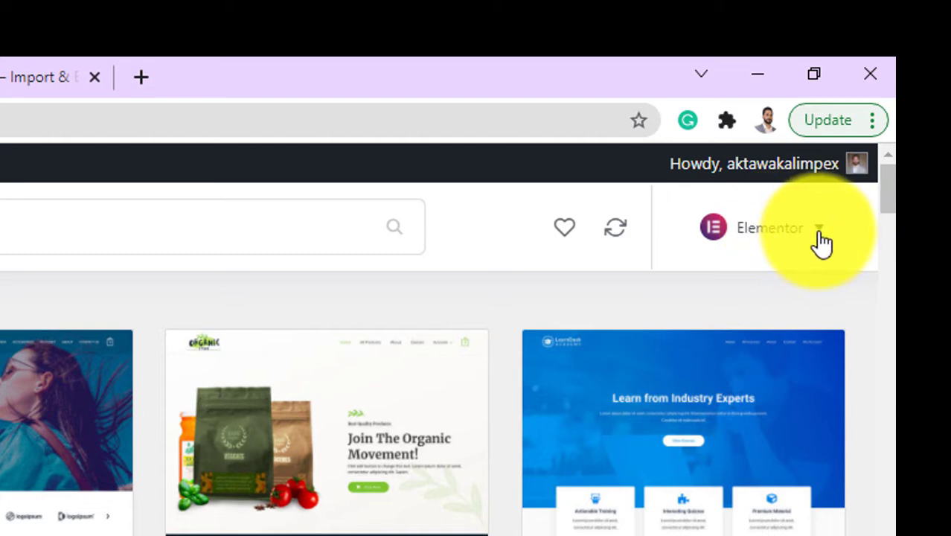
Keep Elementor as the page builder and scroll the grid to the Digital Agency card.
{"action": "left_click", "coordinate": [821, 243]}
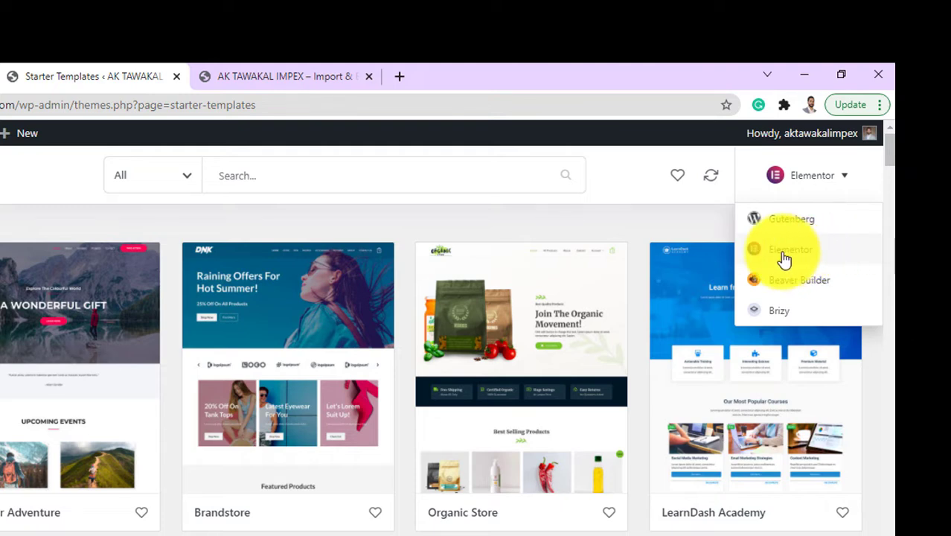
{"action": "left_click", "coordinate": [789, 261]}
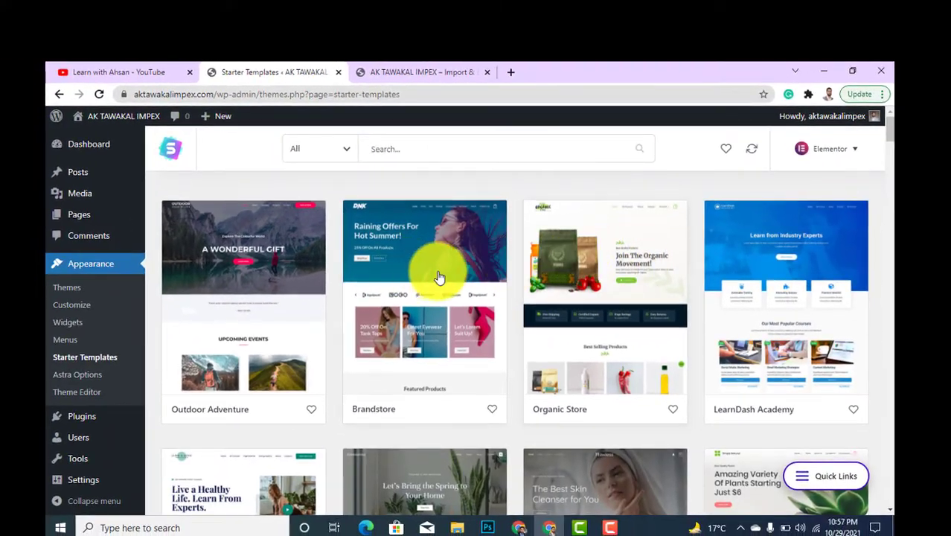
{"action": "scroll", "coordinate": [670, 342], "scroll_direction": "down", "scroll_amount": 2}
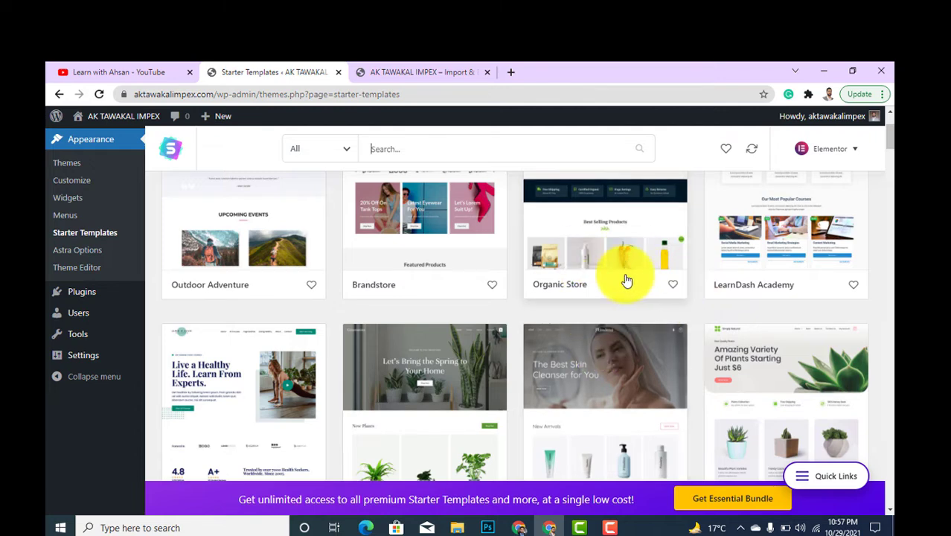
{"action": "scroll", "coordinate": [633, 290], "scroll_direction": "down", "scroll_amount": 4}
{"action": "scroll", "coordinate": [702, 318], "scroll_direction": "down", "scroll_amount": 3}
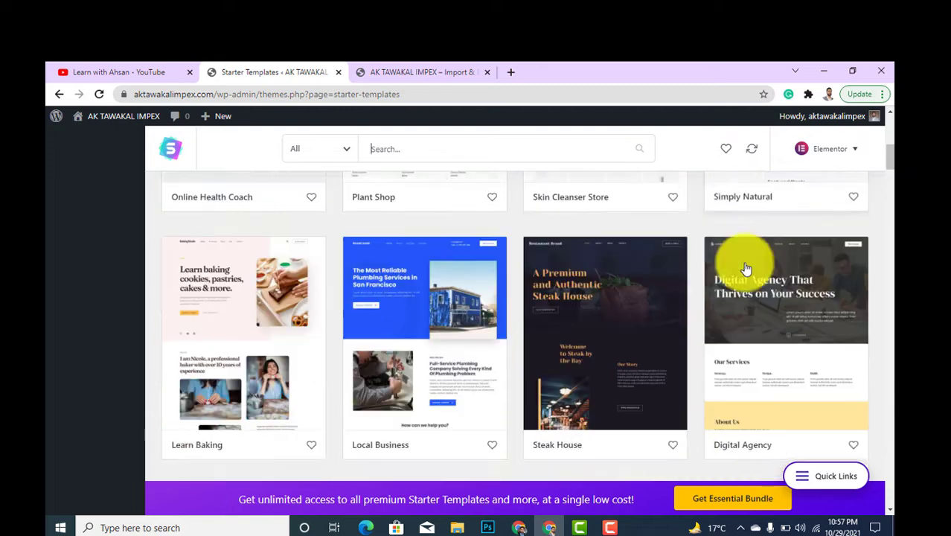
{"action": "scroll", "coordinate": [706, 366], "scroll_direction": "up", "scroll_amount": 1}
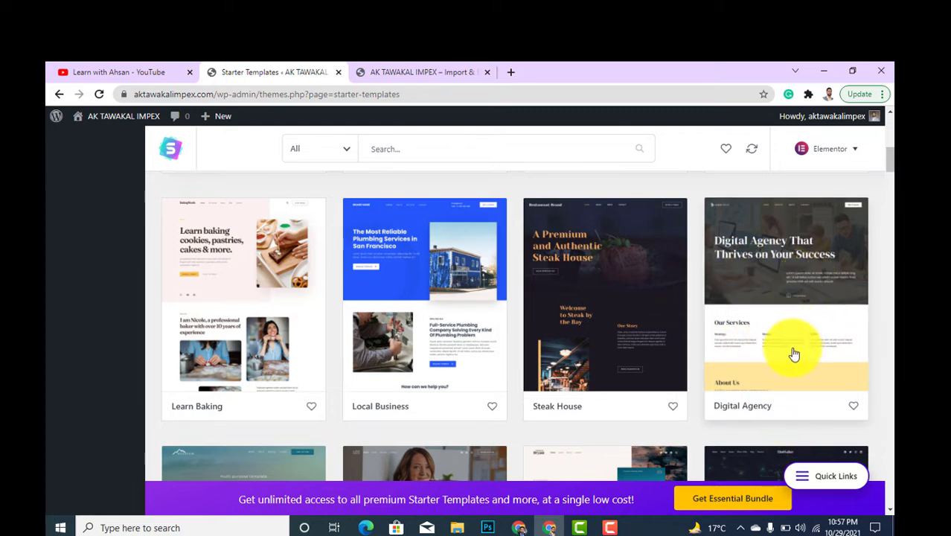
Open the Digital Agency template and scroll through its Contact, About and Home previews.
{"action": "left_click", "coordinate": [775, 283]}
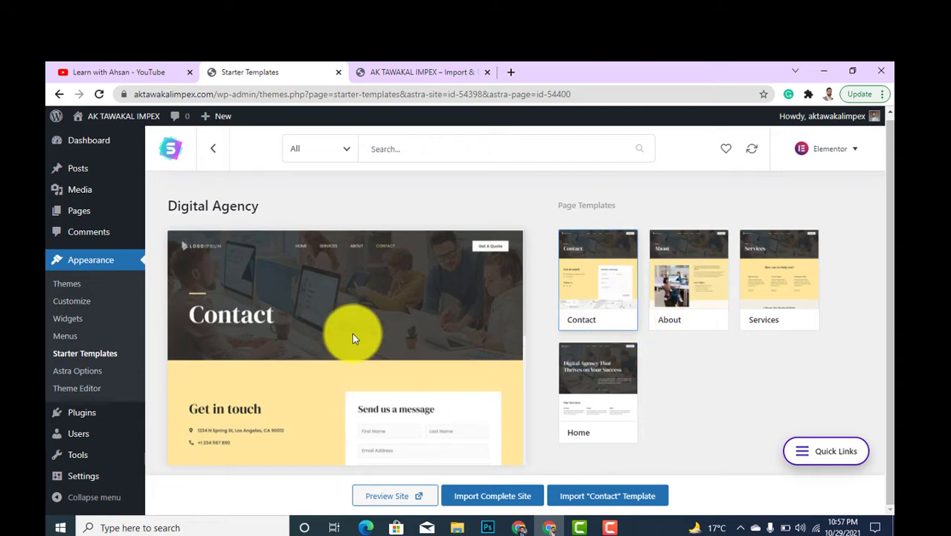
{"action": "scroll", "coordinate": [350, 334], "scroll_direction": "down", "scroll_amount": 3}
{"action": "scroll", "coordinate": [357, 350], "scroll_direction": "down", "scroll_amount": 2}
{"action": "scroll", "coordinate": [376, 379], "scroll_direction": "up", "scroll_amount": 4}
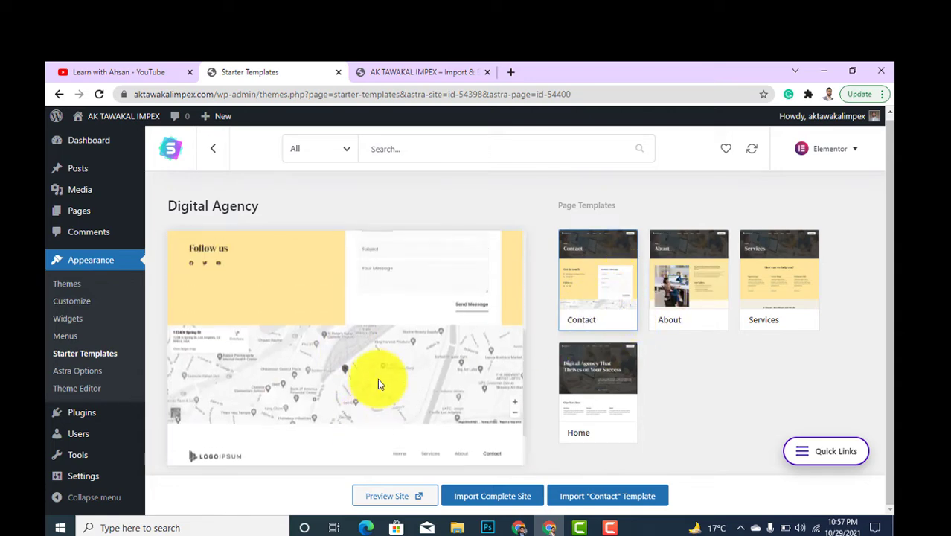
{"action": "left_click", "coordinate": [669, 294]}
{"action": "scroll", "coordinate": [289, 306], "scroll_direction": "down", "scroll_amount": 6}
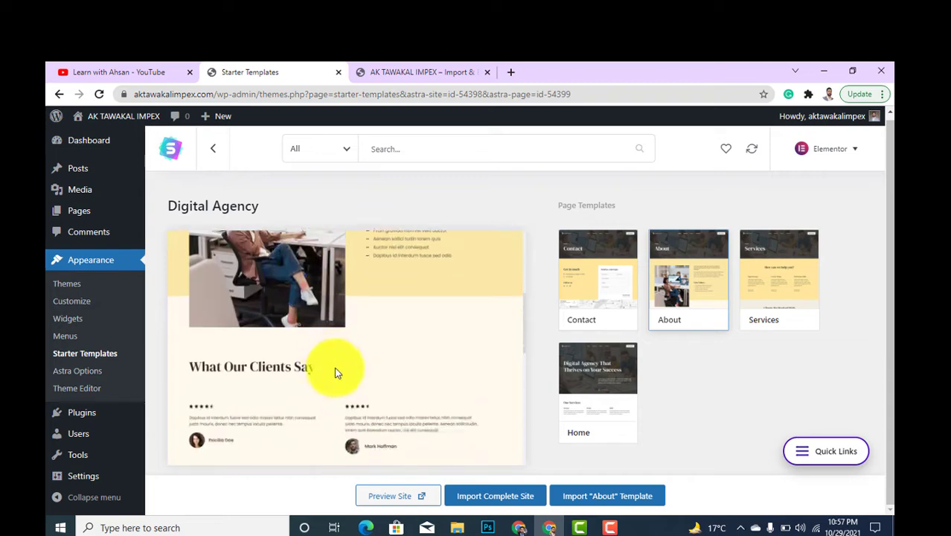
{"action": "left_click", "coordinate": [568, 392]}
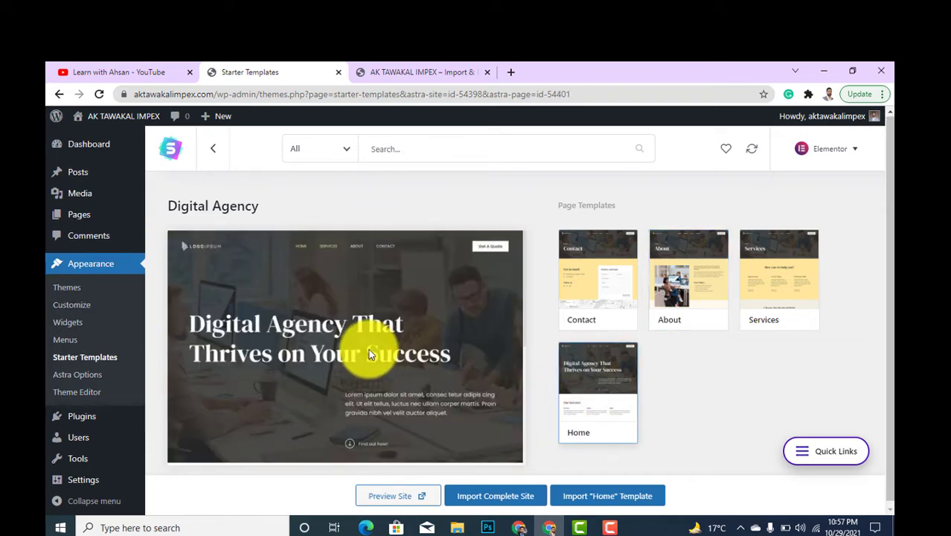
{"action": "scroll", "coordinate": [362, 343], "scroll_direction": "down", "scroll_amount": 5}
{"action": "scroll", "coordinate": [370, 353], "scroll_direction": "down", "scroll_amount": 6}
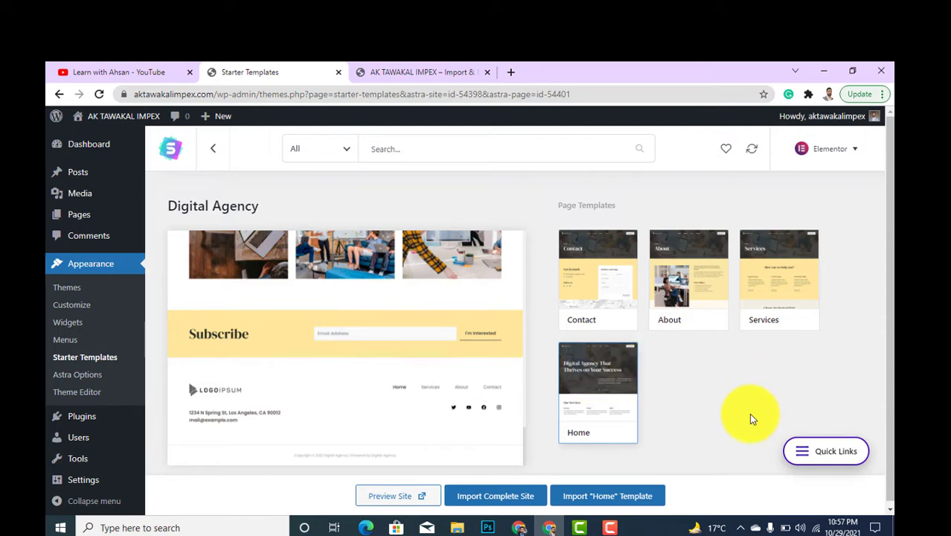
{"action": "scroll", "coordinate": [578, 400], "scroll_direction": "down", "scroll_amount": 1}
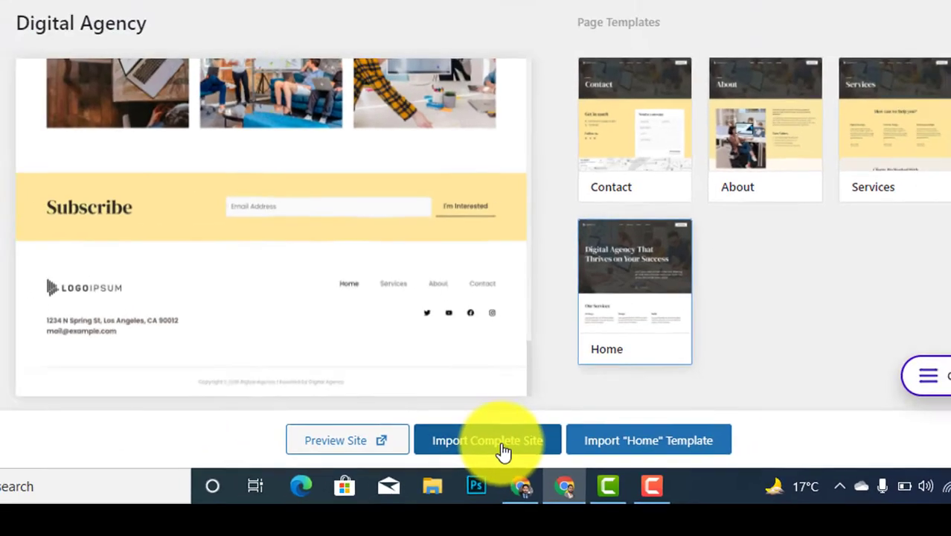
Import the complete Digital Agency site with customizer settings, widgets and content.
{"action": "left_click", "coordinate": [490, 420]}
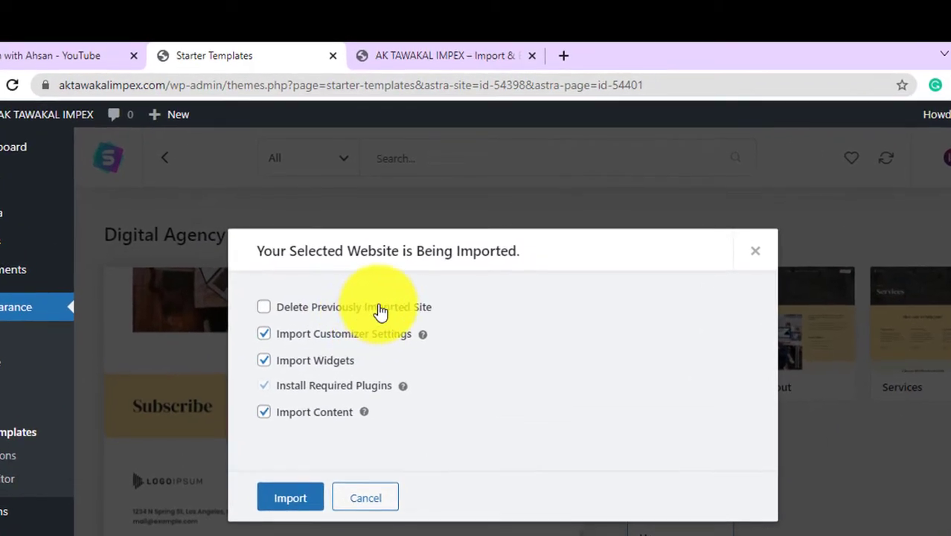
{"action": "left_click", "coordinate": [439, 55]}
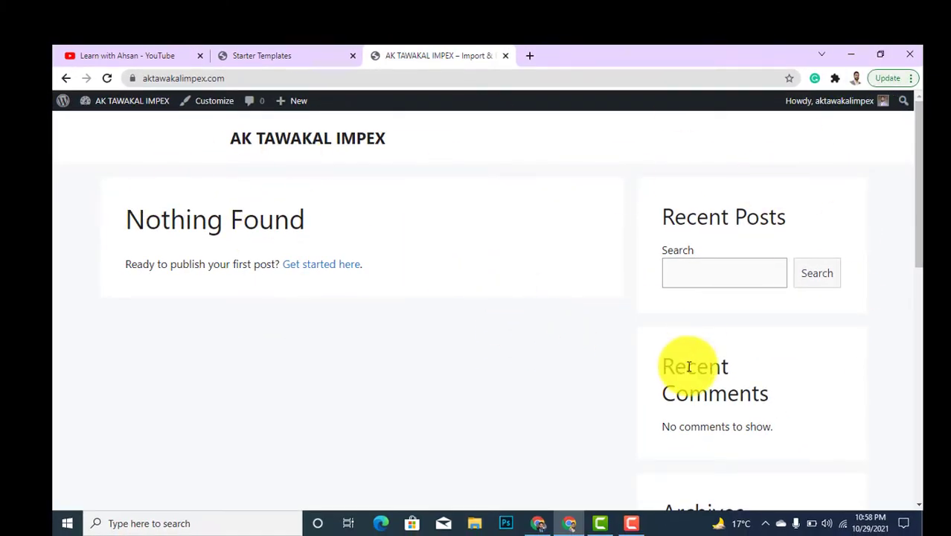
{"action": "left_click", "coordinate": [311, 53]}
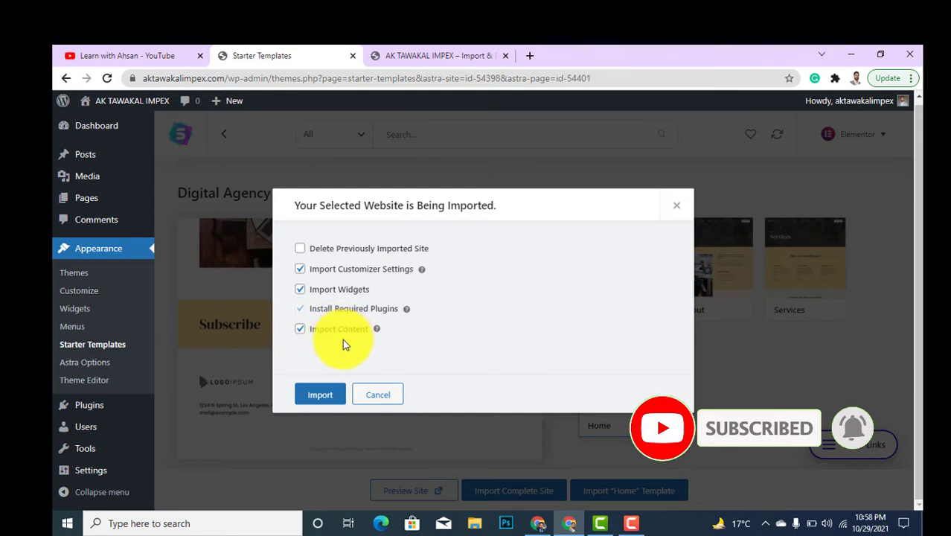
{"action": "left_click", "coordinate": [313, 395]}
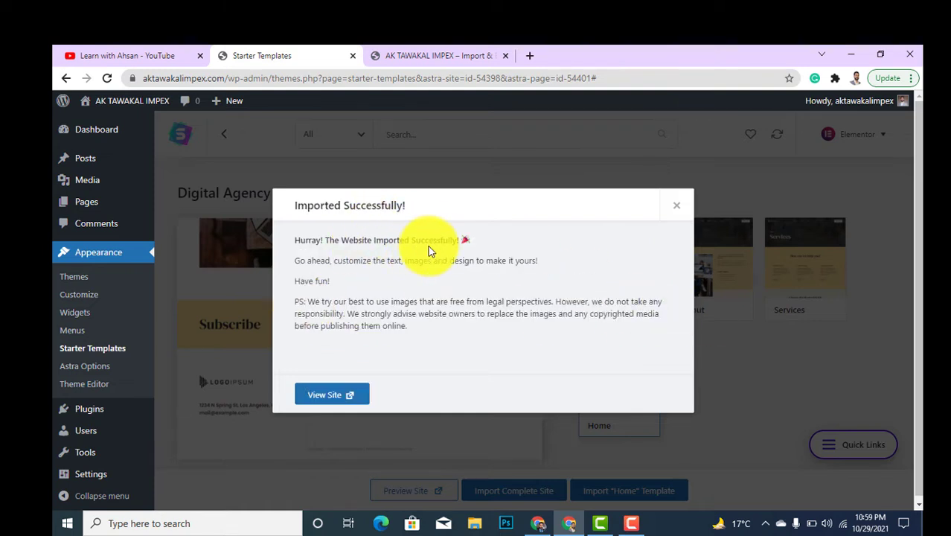
Check the live front page in the other tab, which still shows 'Nothing Found'.
{"action": "left_click", "coordinate": [469, 52]}
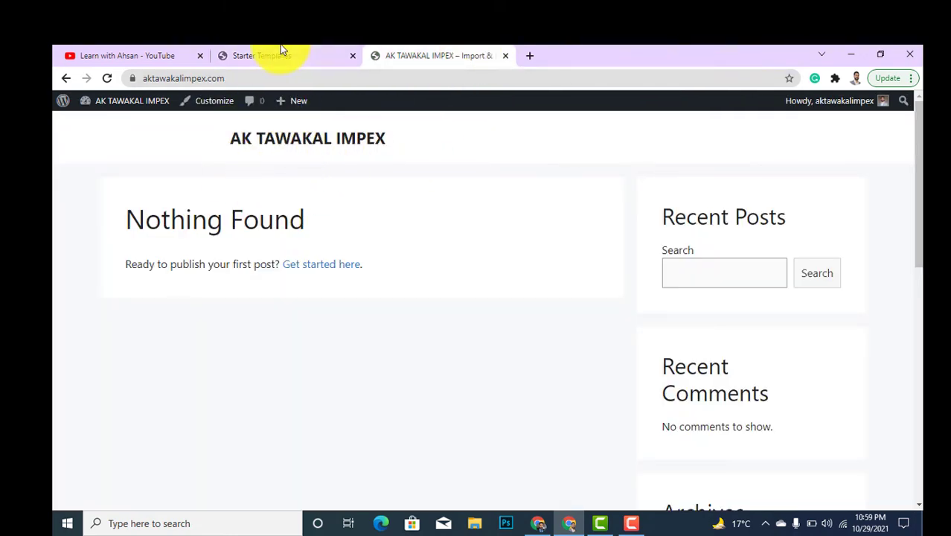
{"action": "left_click", "coordinate": [280, 52]}
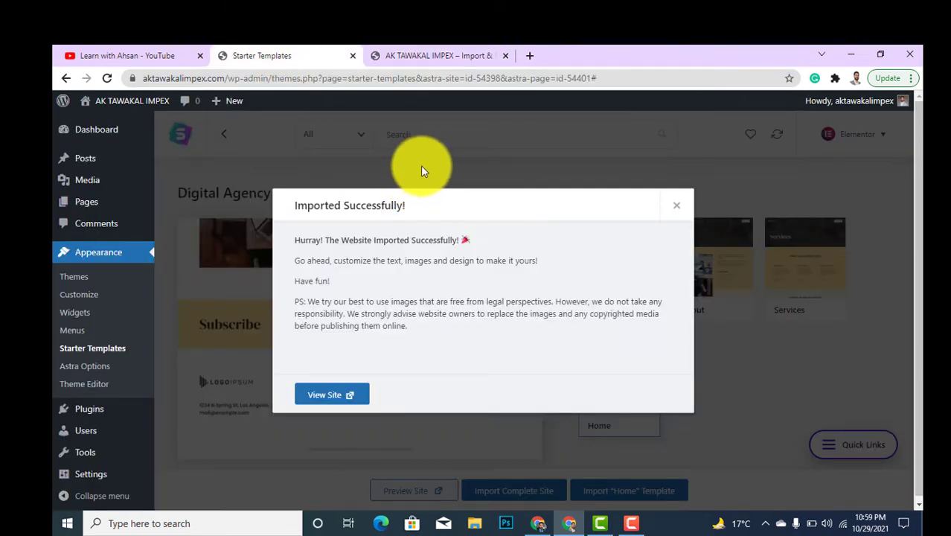
{"action": "left_click", "coordinate": [430, 52]}
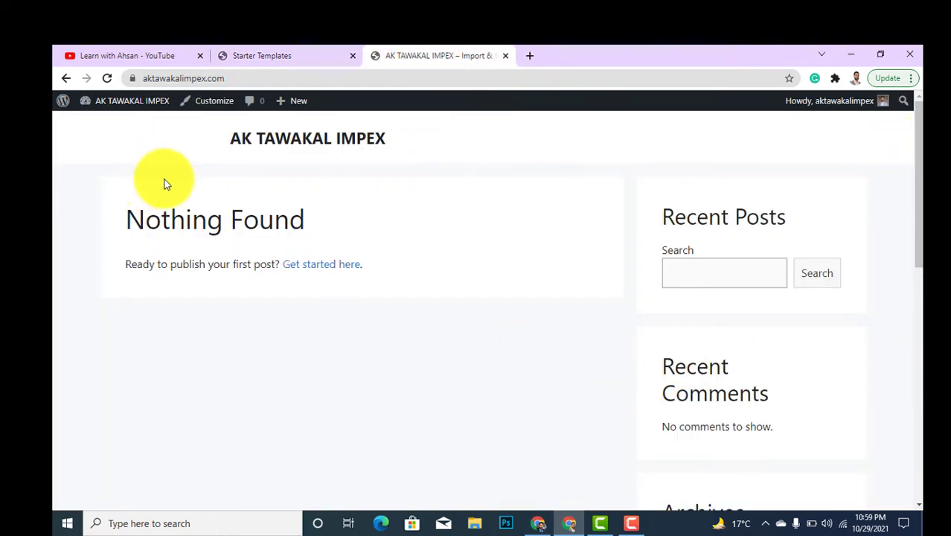
{"action": "left_click_drag", "start_coordinate": [919, 261], "coordinate": [874, 209]}
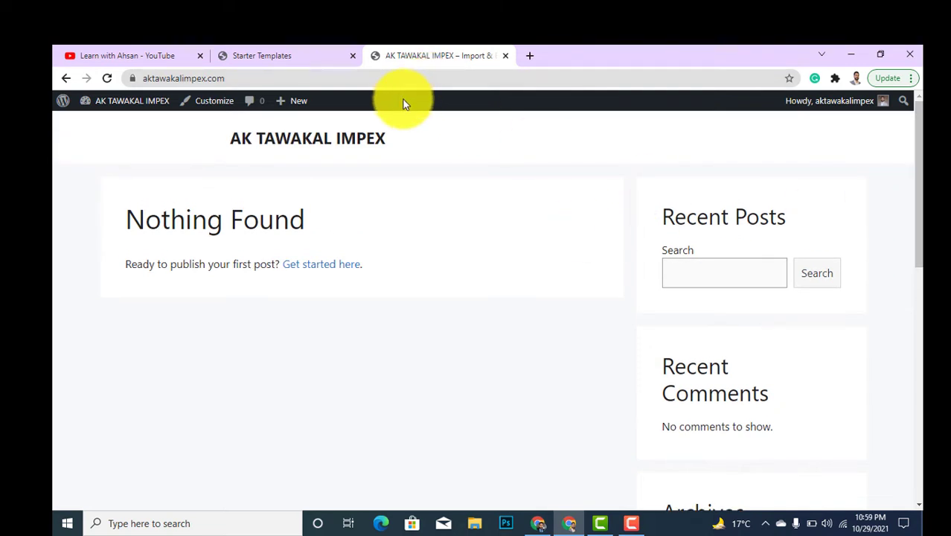
Reload the site so it shows 'Digital Agency That Thrives on Your Success'.
{"action": "key", "text": "F5"}
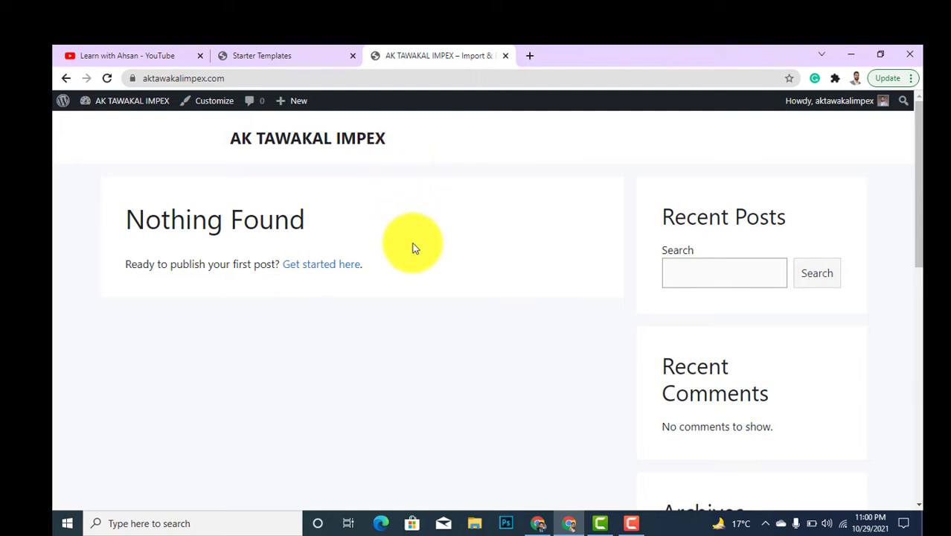
{"action": "left_click", "coordinate": [107, 77]}
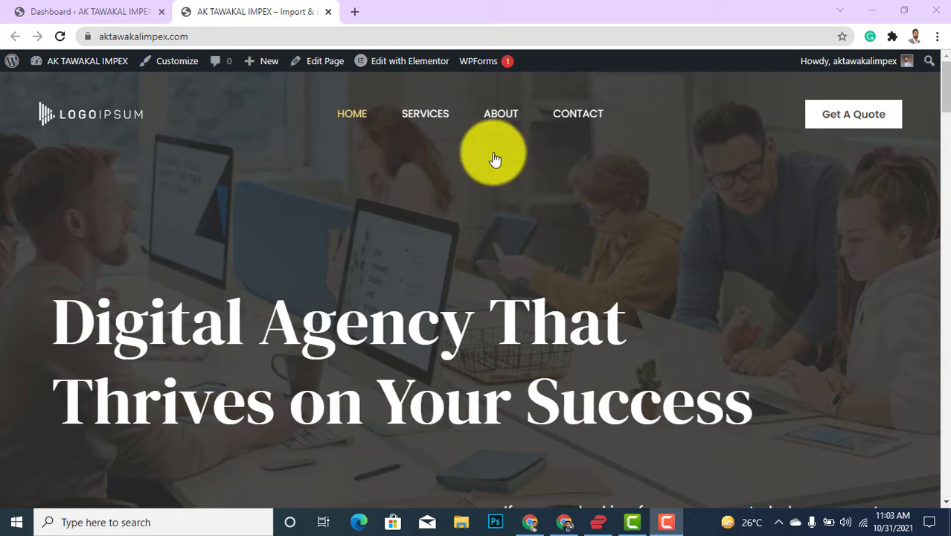
Scroll the home page to the Subscribe section and Home/Services/About/Contact footer, then back up.
{"action": "left_click", "coordinate": [944, 82]}
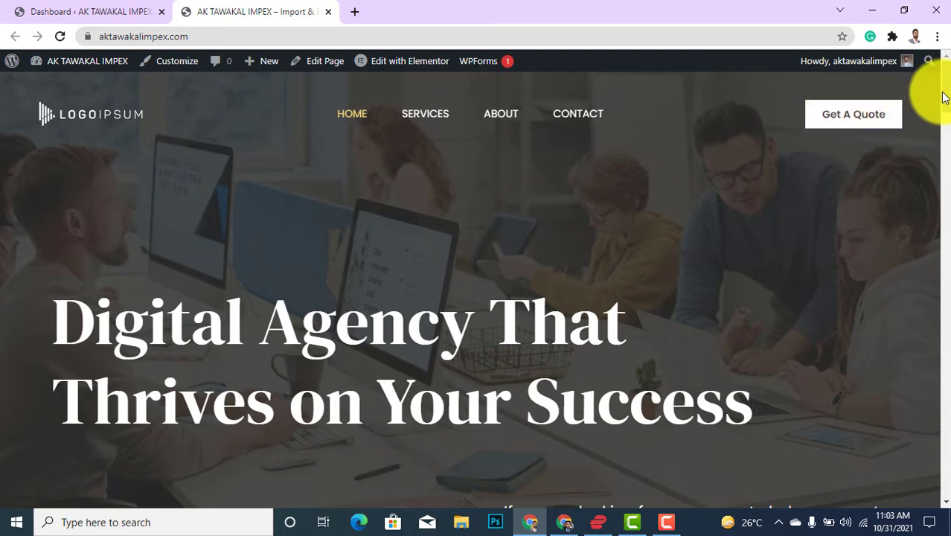
{"action": "scroll", "coordinate": [945, 101], "scroll_direction": "down", "scroll_amount": 1}
{"action": "left_click_drag", "start_coordinate": [945, 101], "coordinate": [936, 23]}
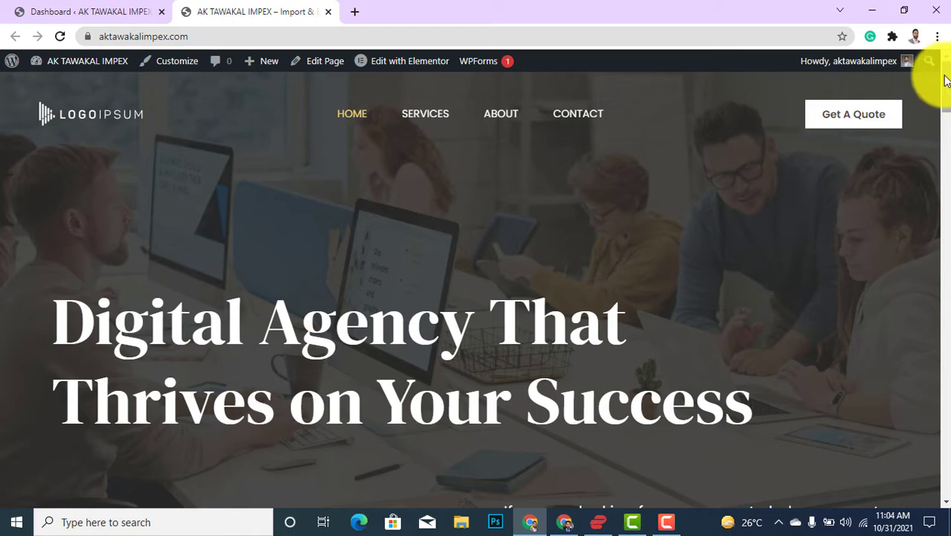
{"action": "scroll", "coordinate": [945, 89], "scroll_direction": "down", "scroll_amount": 1}
{"action": "left_click_drag", "start_coordinate": [945, 89], "coordinate": [930, 512]}
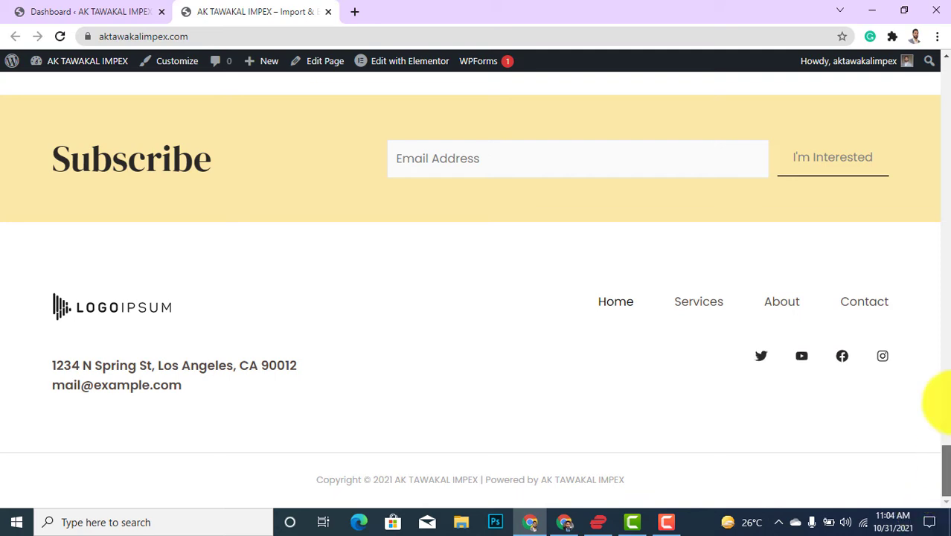
{"action": "left_click_drag", "start_coordinate": [945, 404], "coordinate": [935, 56]}
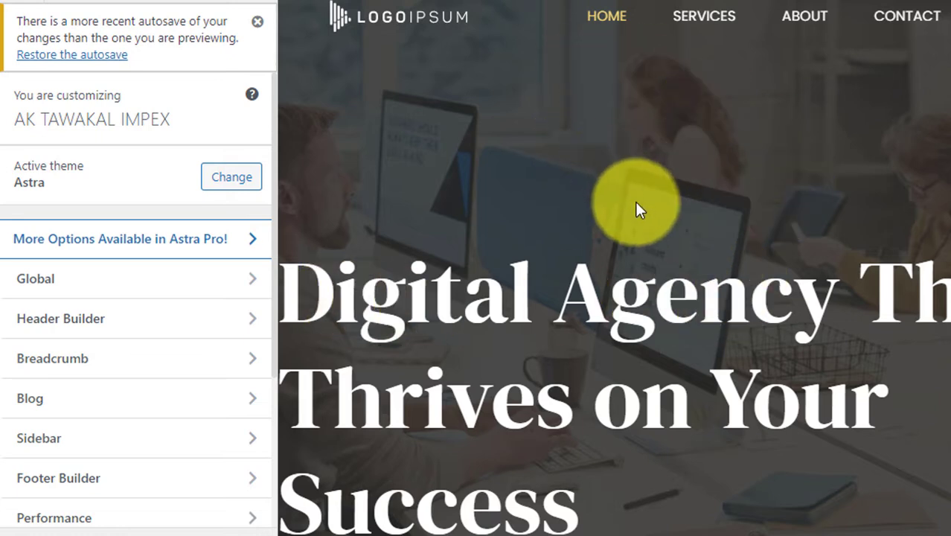
Check Global > Typography body font (Poppins, 17 px), then return to the Global list.
{"action": "left_click", "coordinate": [156, 281]}
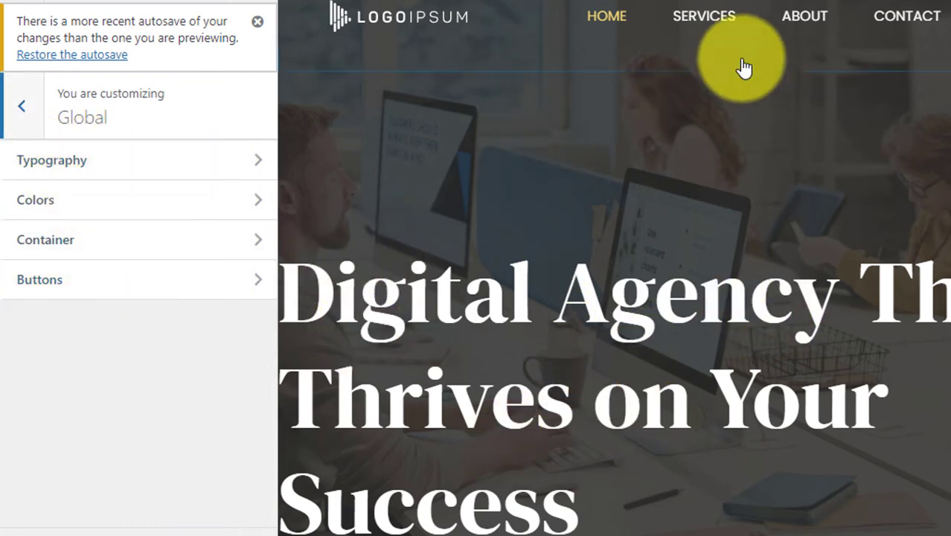
{"action": "scroll", "coordinate": [816, 399], "scroll_direction": "down", "scroll_amount": 6}
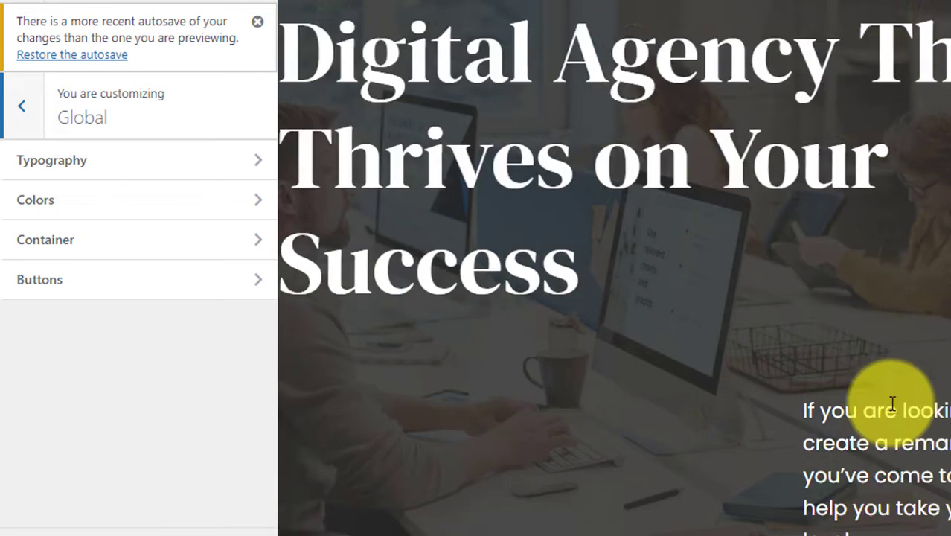
{"action": "scroll", "coordinate": [819, 305], "scroll_direction": "up", "scroll_amount": 2}
{"action": "scroll", "coordinate": [805, 311], "scroll_direction": "up", "scroll_amount": 1}
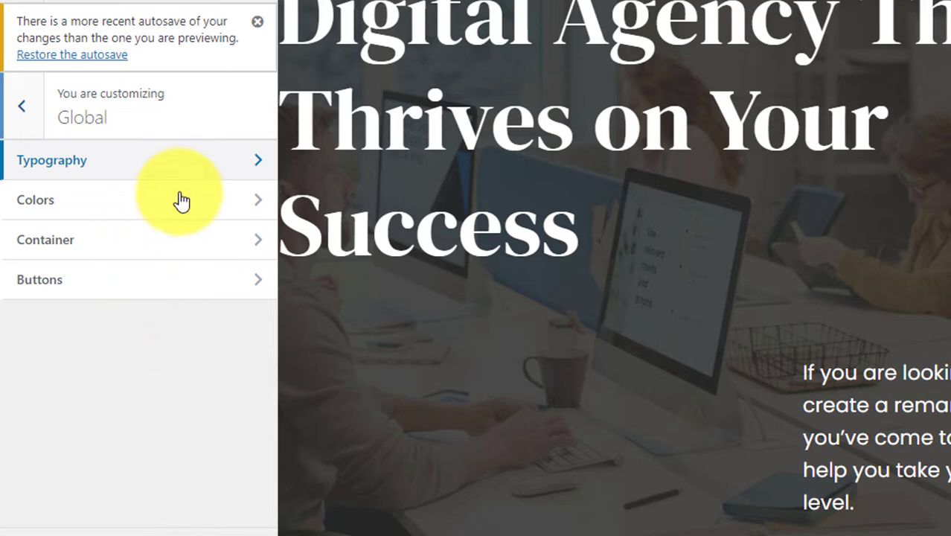
{"action": "key", "text": "Return"}
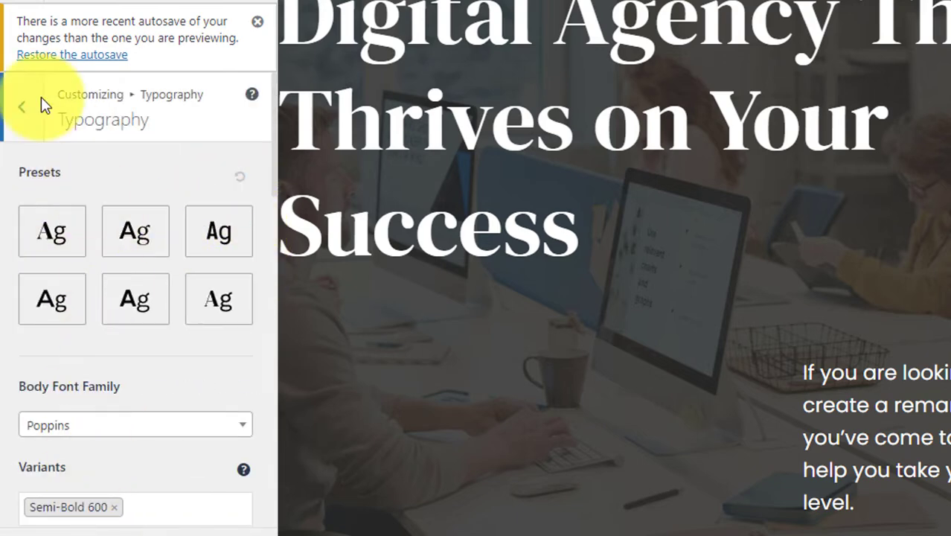
{"action": "scroll", "coordinate": [169, 351], "scroll_direction": "down", "scroll_amount": 3}
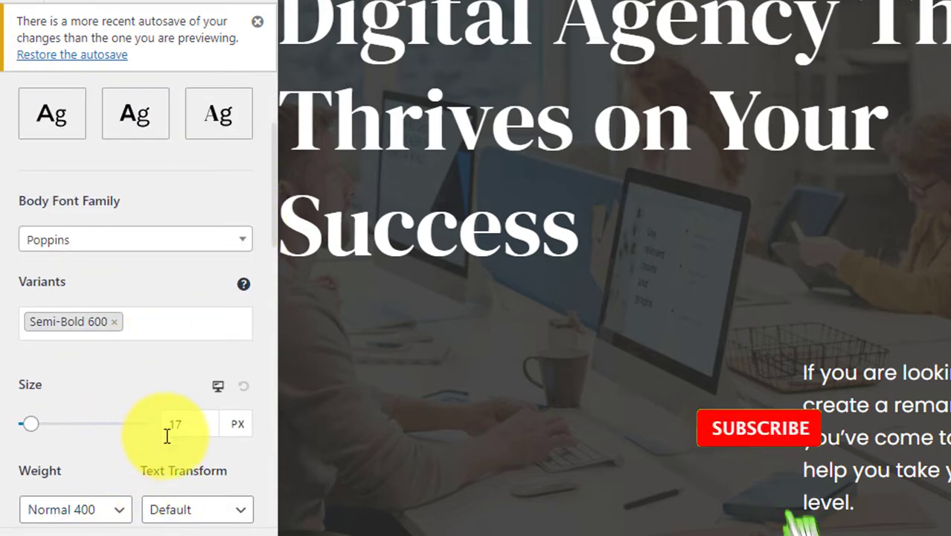
{"action": "scroll", "coordinate": [132, 506], "scroll_direction": "down", "scroll_amount": 2}
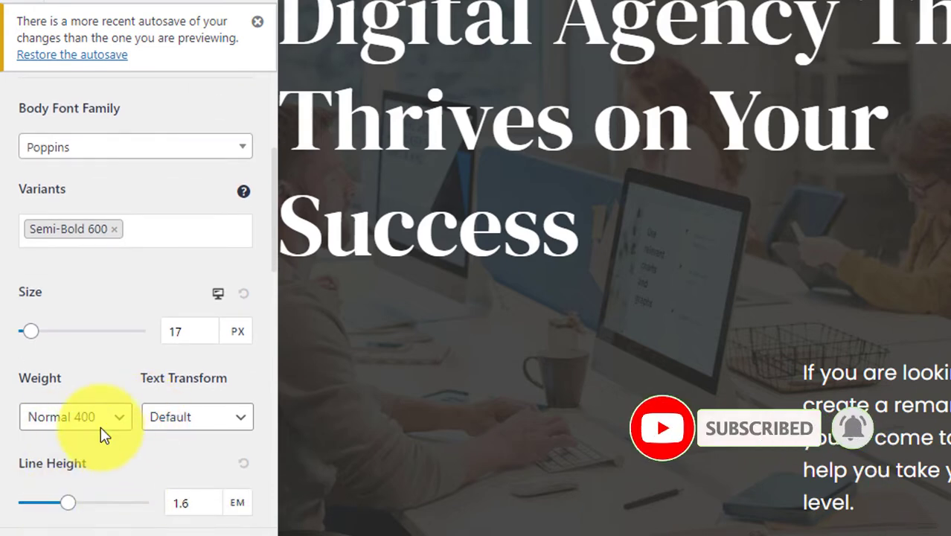
{"action": "scroll", "coordinate": [85, 405], "scroll_direction": "up", "scroll_amount": 5}
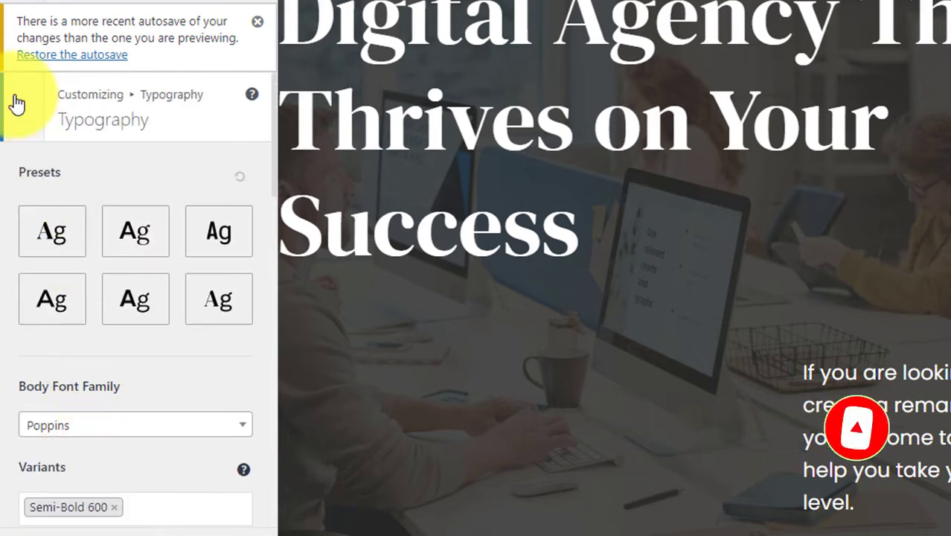
{"action": "left_click", "coordinate": [20, 105]}
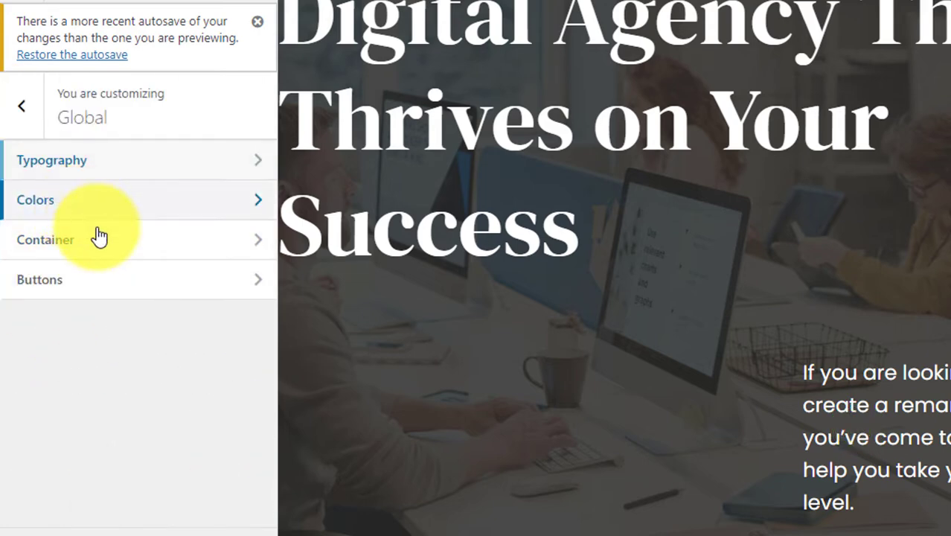
{"action": "left_click", "coordinate": [88, 214]}
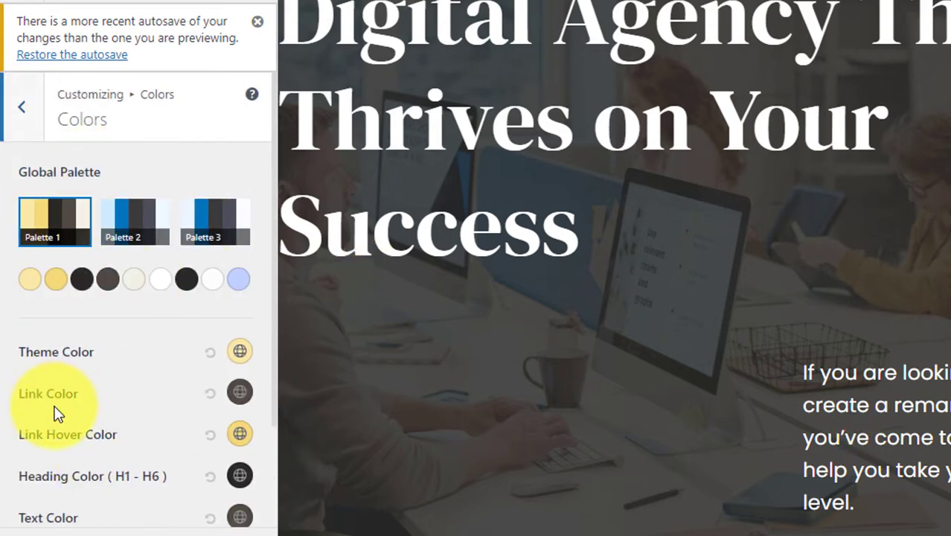
{"action": "left_click", "coordinate": [243, 356]}
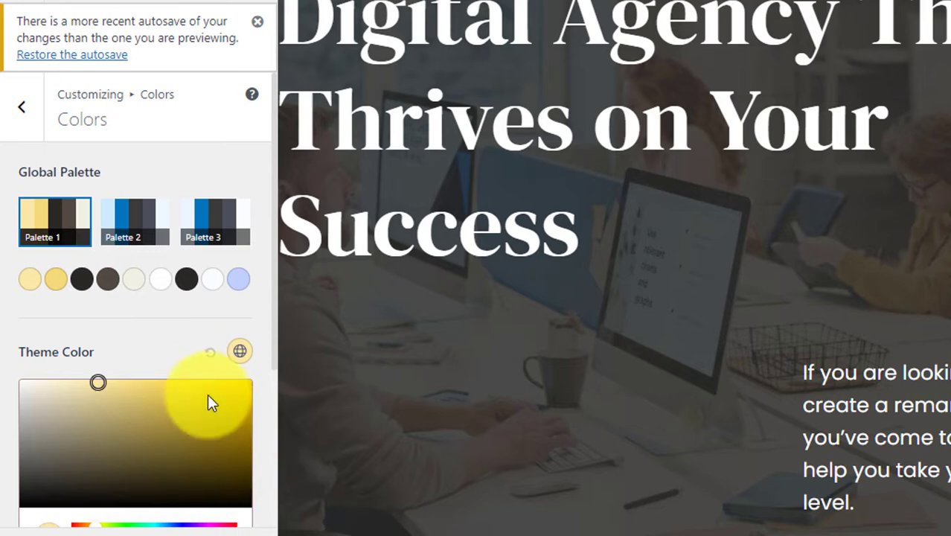
{"action": "left_click", "coordinate": [155, 340]}
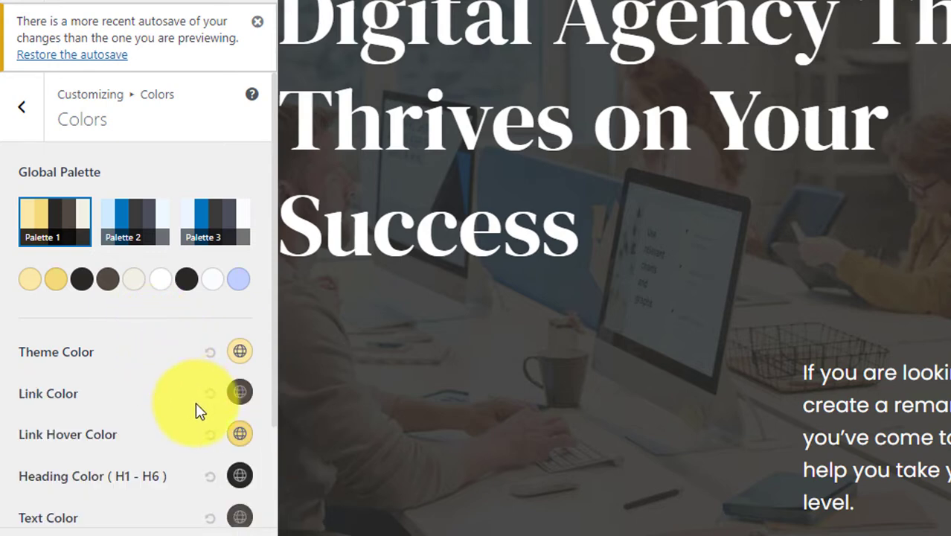
{"action": "scroll", "coordinate": [190, 394], "scroll_direction": "down", "scroll_amount": 2}
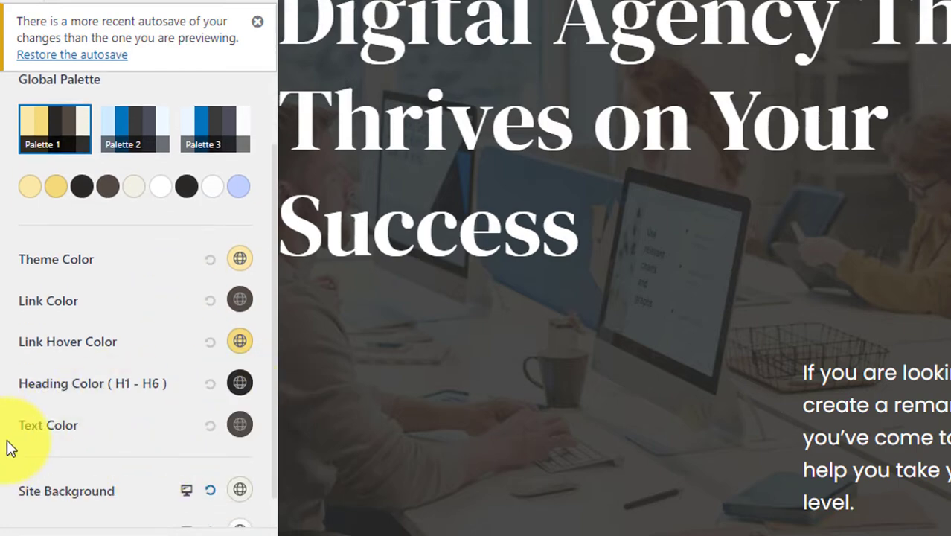
{"action": "scroll", "coordinate": [207, 357], "scroll_direction": "up", "scroll_amount": 2}
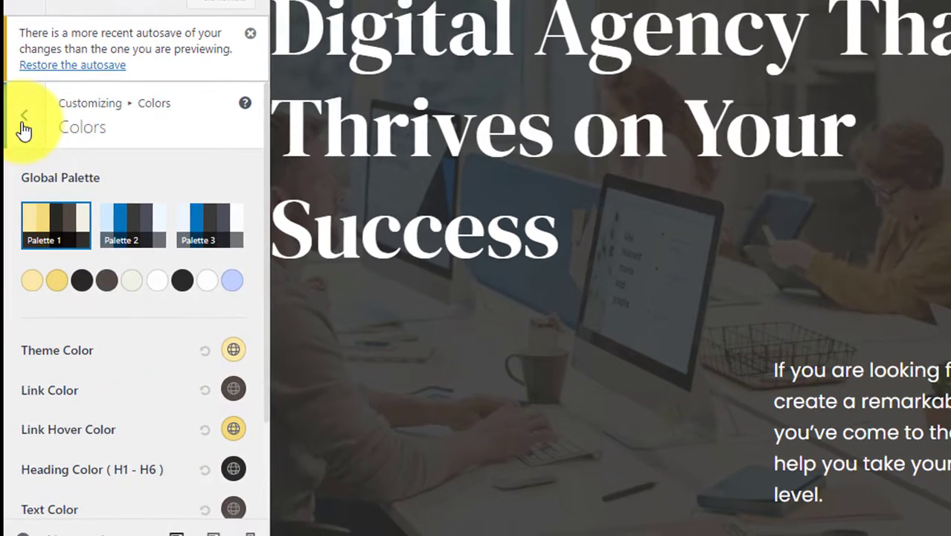
{"action": "left_click", "coordinate": [22, 119]}
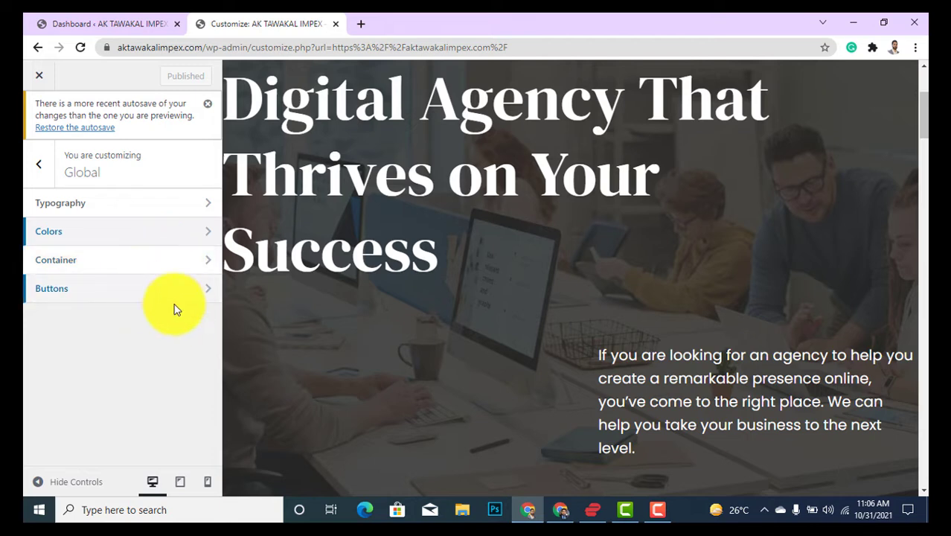
Leave the Astra Customizer to view the 'Digital Agency That Thrives on Your Success' home page.
{"action": "left_click", "coordinate": [154, 260]}
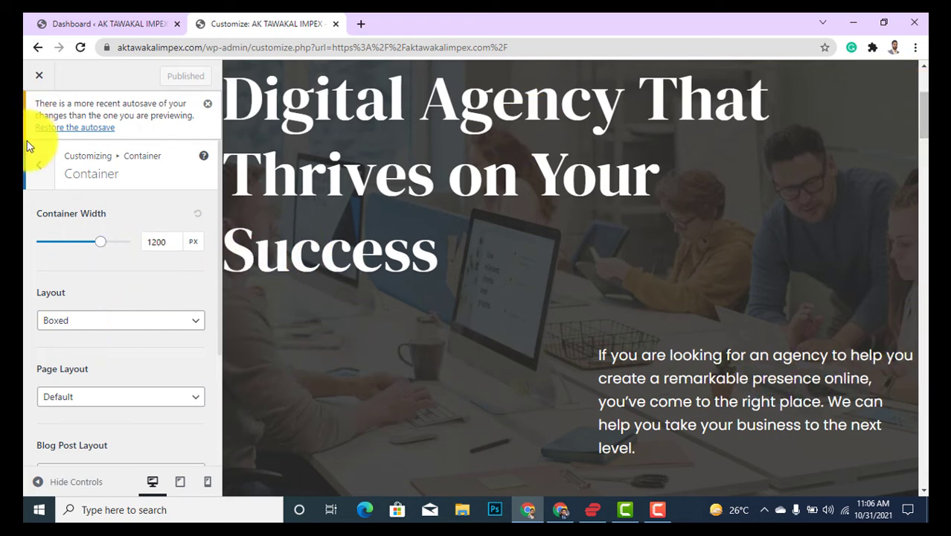
{"action": "left_click", "coordinate": [35, 172]}
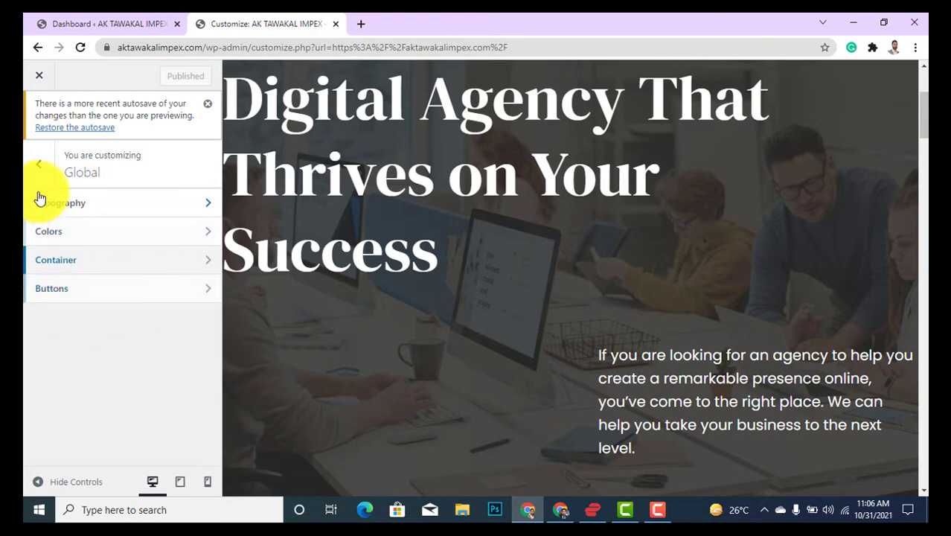
{"action": "left_click", "coordinate": [39, 77]}
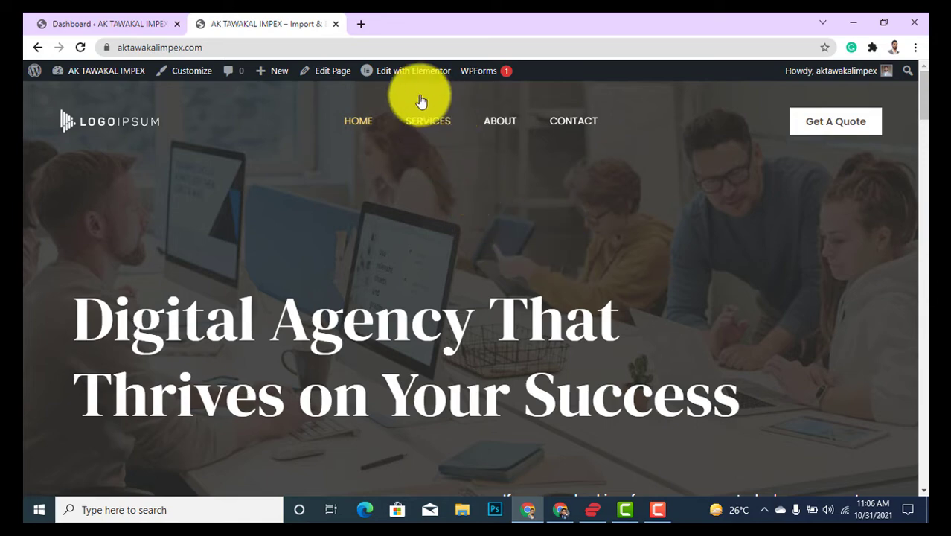
Open the Home page in Elementor and select the hero heading's title text.
{"action": "mouse_move", "coordinate": [409, 77]}
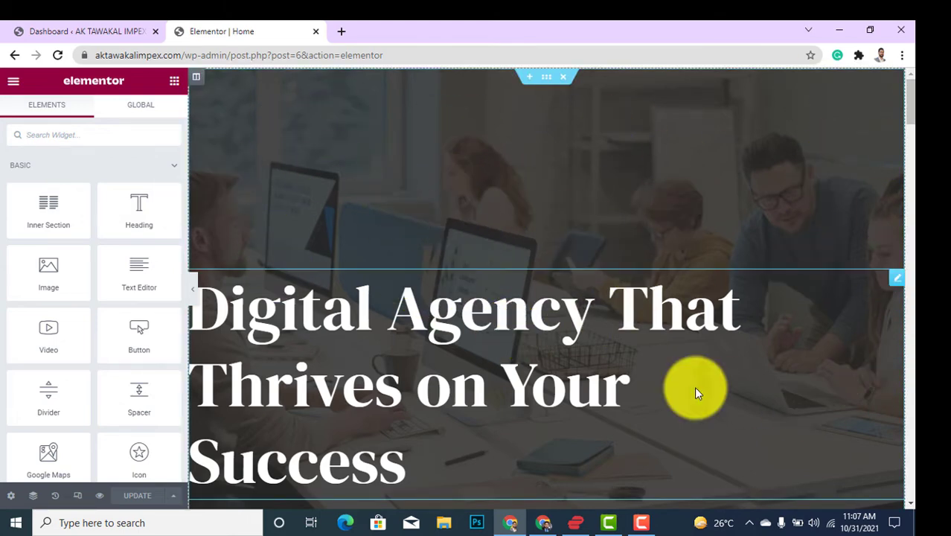
{"action": "scroll", "coordinate": [719, 263], "scroll_direction": "down", "scroll_amount": 2}
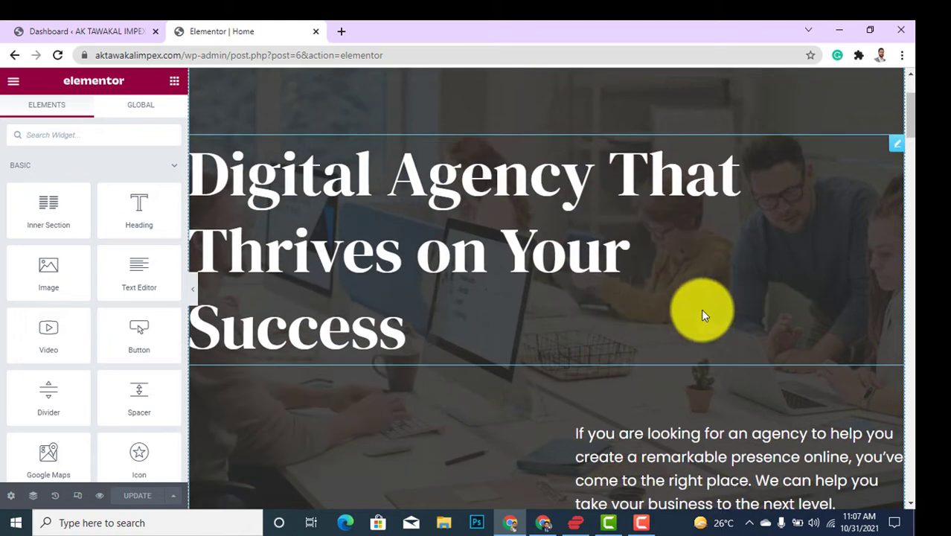
{"action": "scroll", "coordinate": [677, 382], "scroll_direction": "up", "scroll_amount": 2}
{"action": "scroll", "coordinate": [421, 335], "scroll_direction": "down", "scroll_amount": 1}
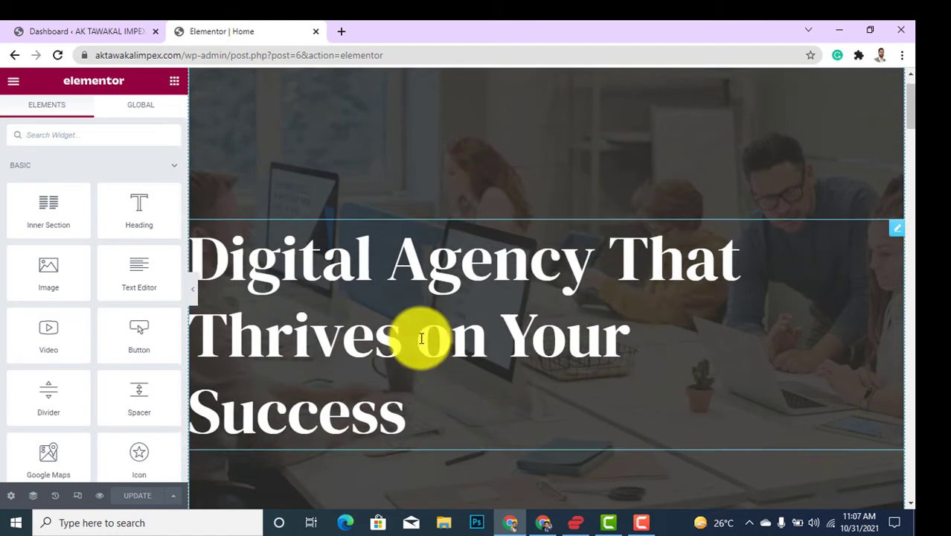
{"action": "left_click", "coordinate": [493, 262]}
{"action": "left_click_drag", "start_coordinate": [85, 215], "coordinate": [3, 197]}
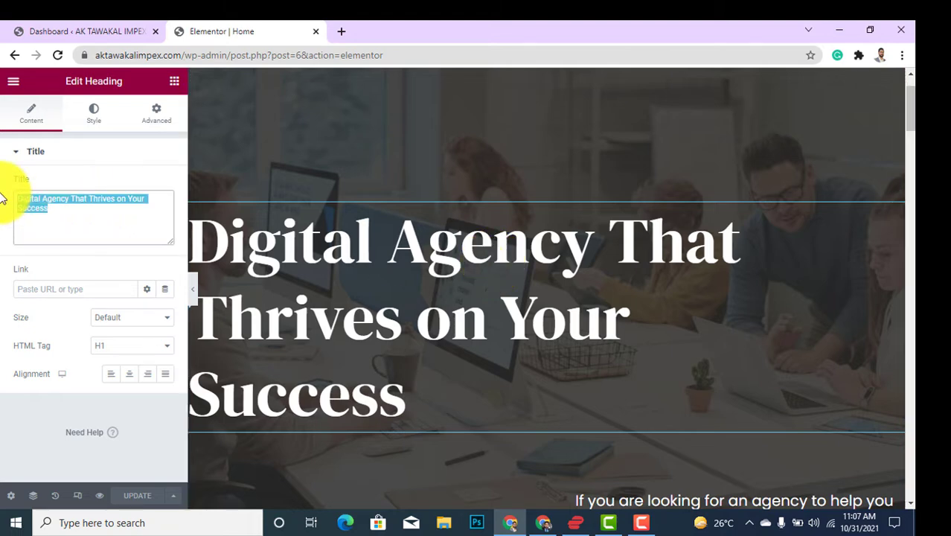
Replace the hero heading's title with 'Best Service Provider'.
{"action": "left_click", "coordinate": [616, 235]}
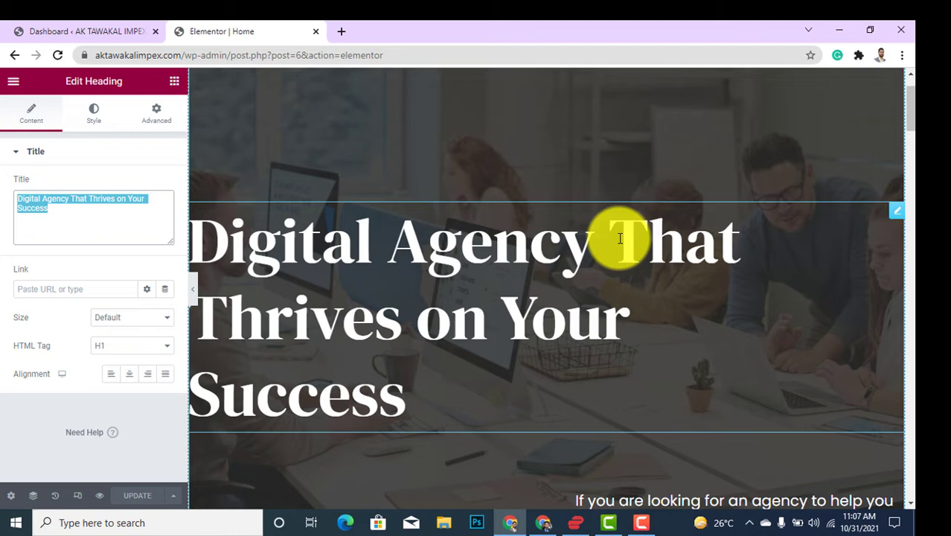
{"action": "type", "text": "Be"}
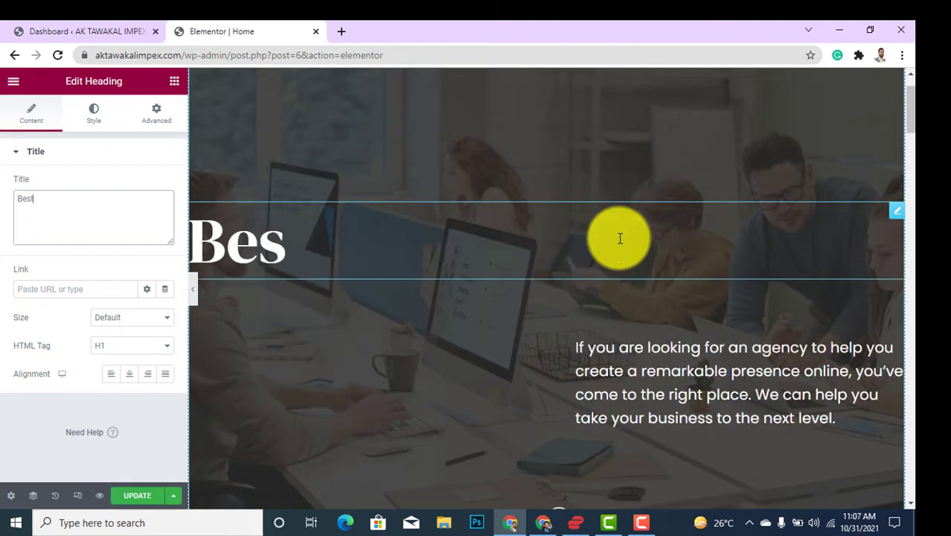
{"action": "type", "text": "st Ser"}
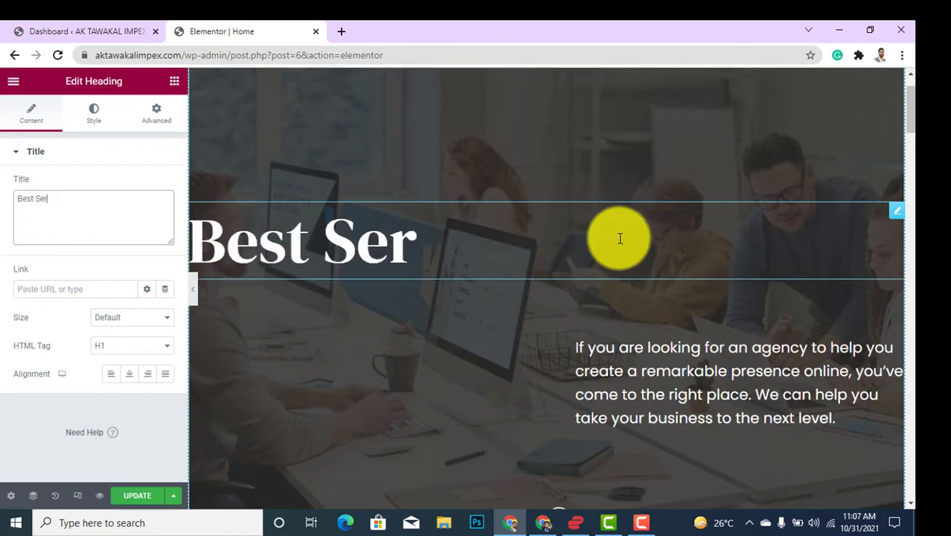
{"action": "type", "text": "vice Pro"}
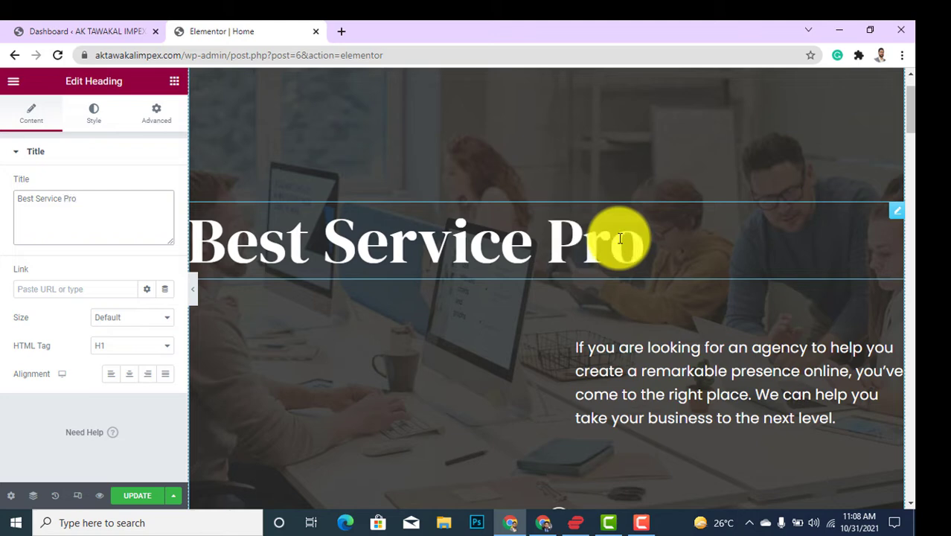
{"action": "type", "text": "vider"}
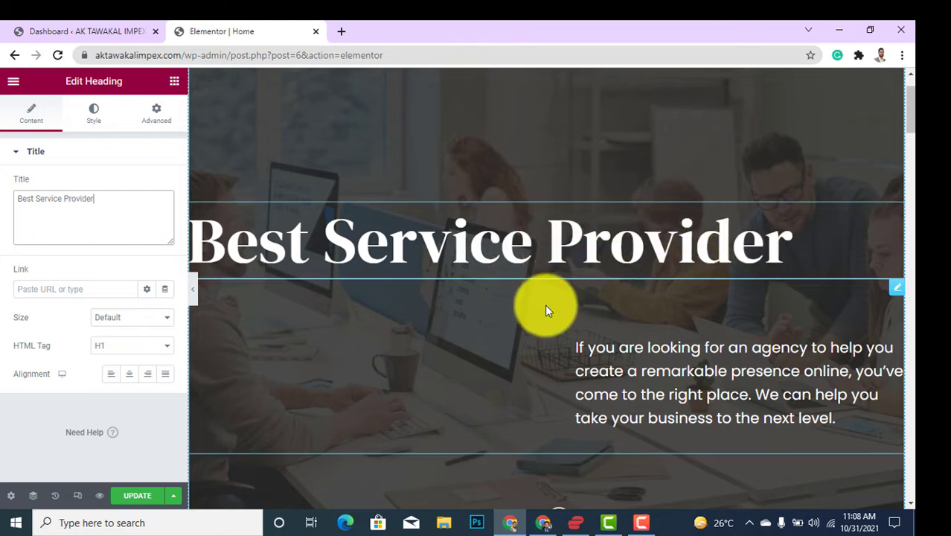
{"action": "left_click", "coordinate": [674, 372]}
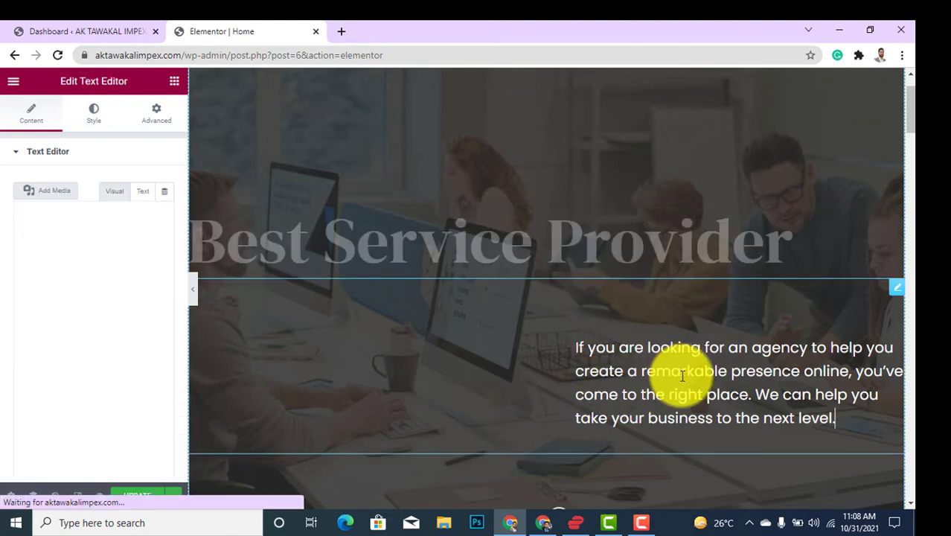
Scroll past the Hire Us For heading and open the About Us office photo's Edit Image panel.
{"action": "left_click_drag", "start_coordinate": [121, 395], "coordinate": [21, 246]}
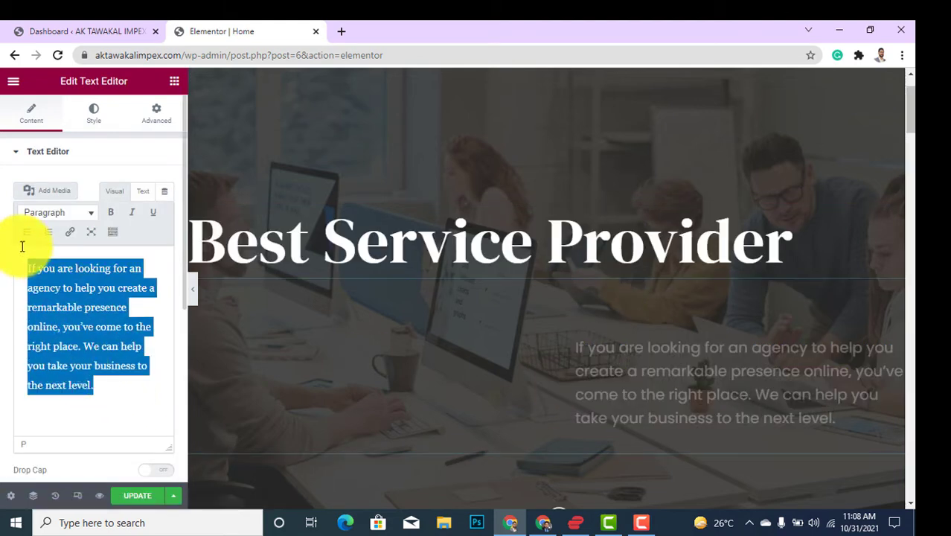
{"action": "scroll", "coordinate": [693, 315], "scroll_direction": "down", "scroll_amount": 2}
{"action": "scroll", "coordinate": [694, 316], "scroll_direction": "down", "scroll_amount": 4}
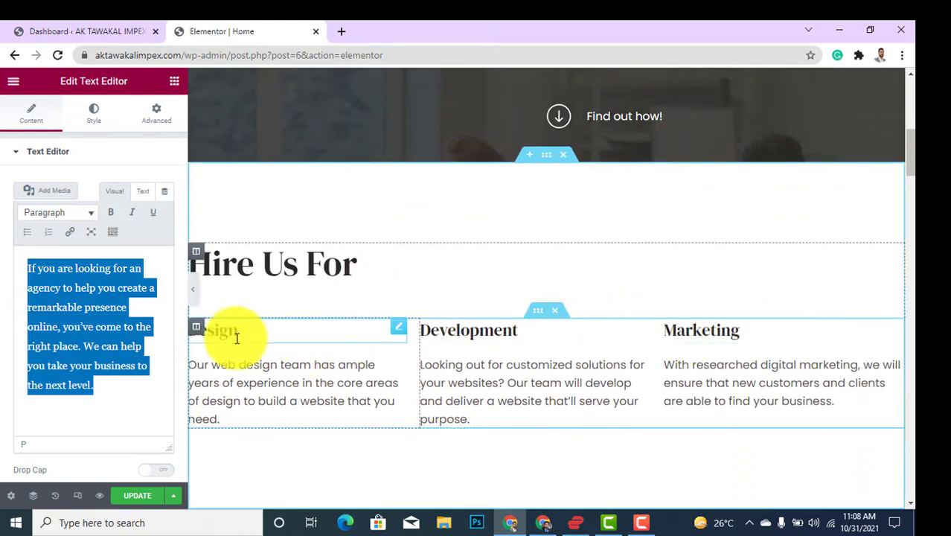
{"action": "left_click", "coordinate": [265, 257]}
{"action": "scroll", "coordinate": [393, 340], "scroll_direction": "down", "scroll_amount": 4}
{"action": "scroll", "coordinate": [798, 284], "scroll_direction": "down", "scroll_amount": 5}
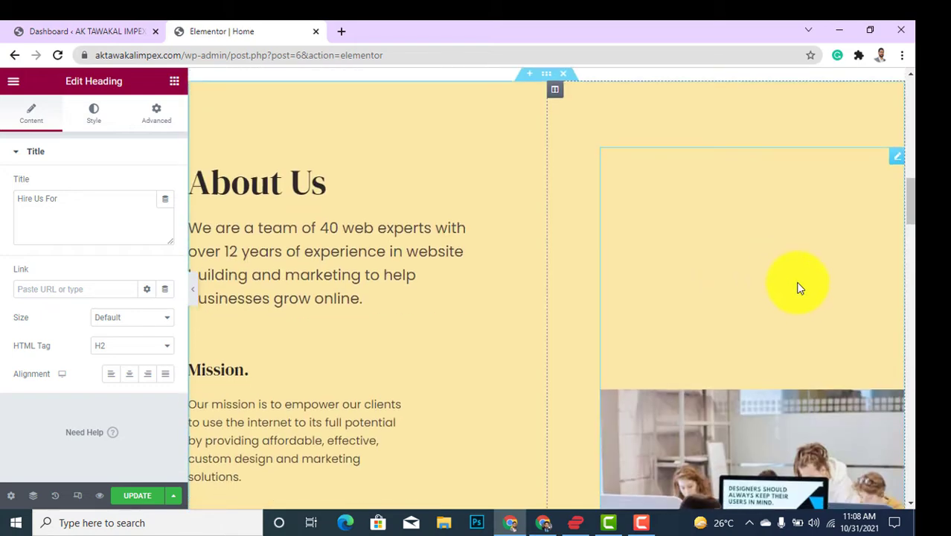
{"action": "scroll", "coordinate": [799, 292], "scroll_direction": "up", "scroll_amount": 2}
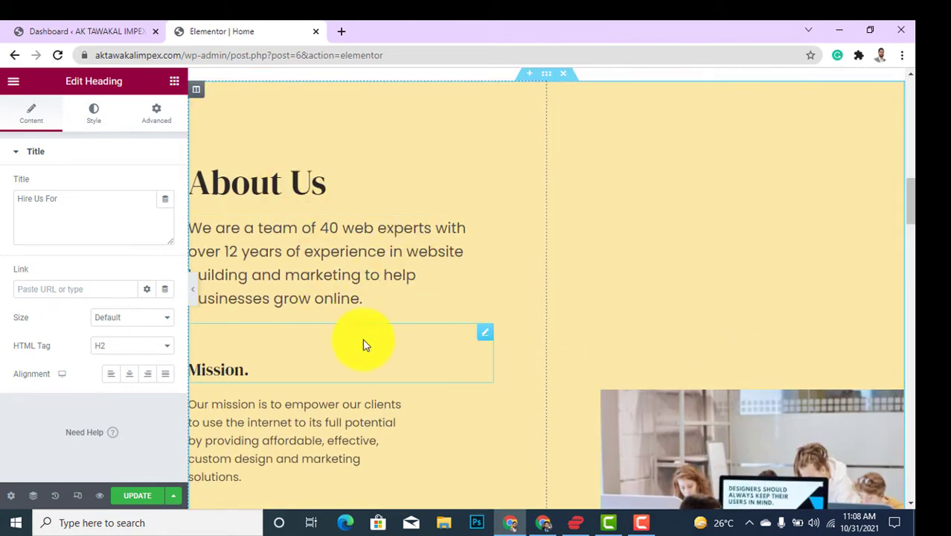
{"action": "scroll", "coordinate": [902, 298], "scroll_direction": "down", "scroll_amount": 3}
{"action": "left_click", "coordinate": [721, 365]}
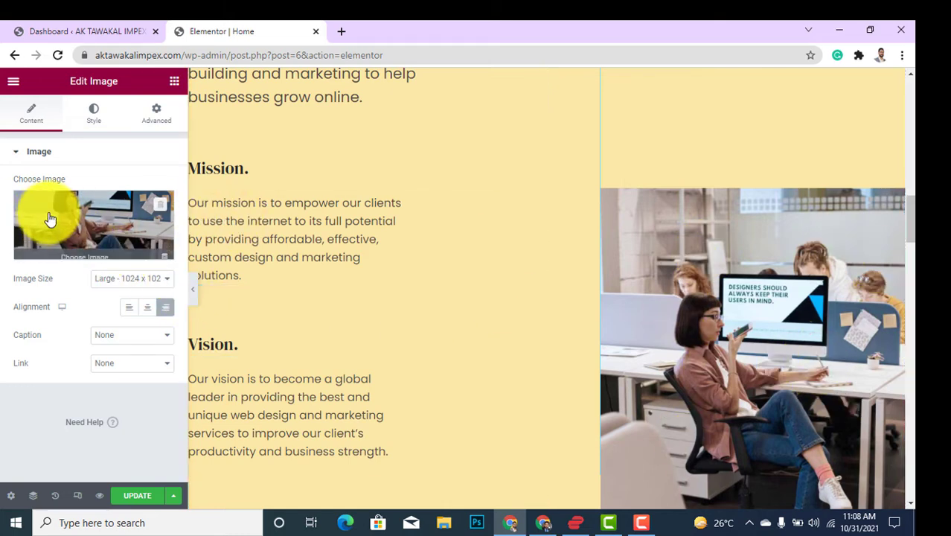
Browse the media library for the office photo and close it without changing the image.
{"action": "left_click", "coordinate": [47, 216]}
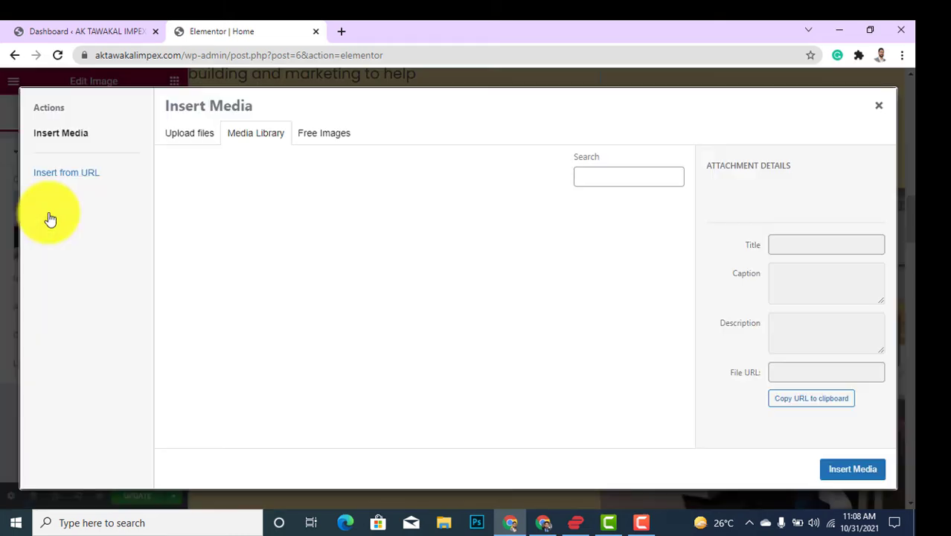
{"action": "left_click", "coordinate": [881, 108]}
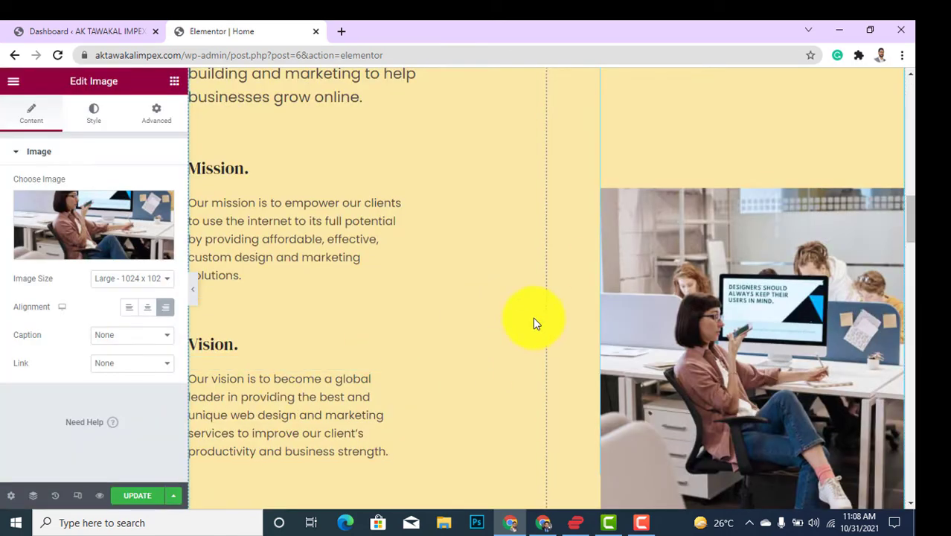
{"action": "scroll", "coordinate": [535, 323], "scroll_direction": "down", "scroll_amount": 8}
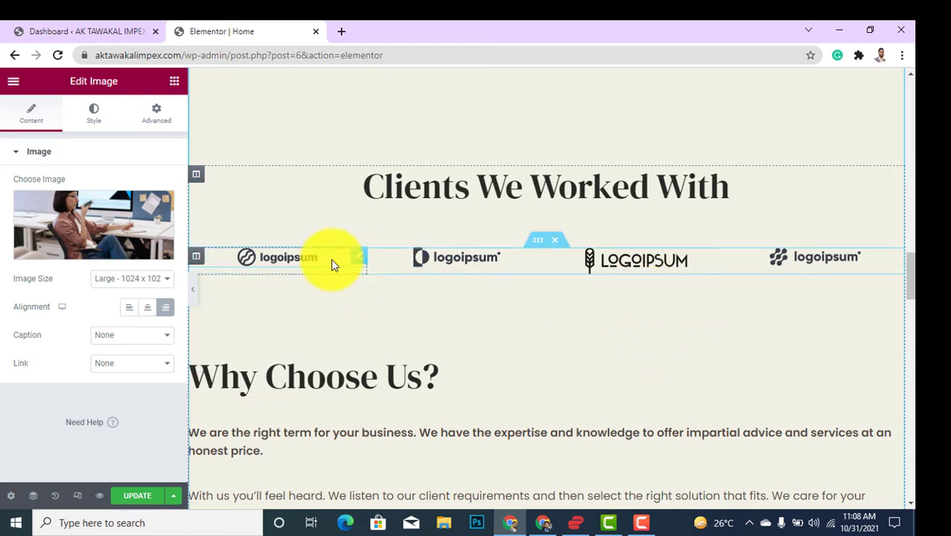
Inspect the three client logos and the office photo, then scroll to the page bottom.
{"action": "left_click", "coordinate": [306, 259]}
{"action": "left_click", "coordinate": [462, 270]}
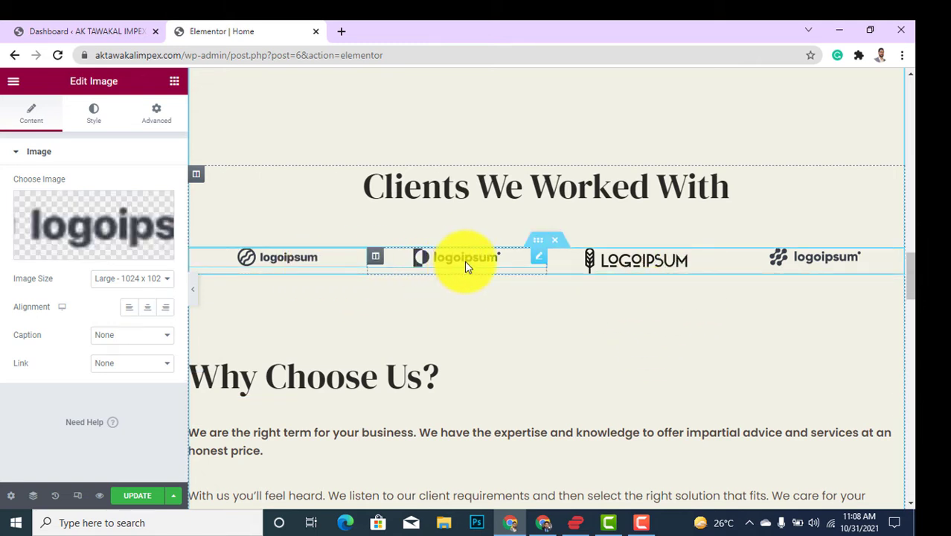
{"action": "left_click", "coordinate": [654, 268]}
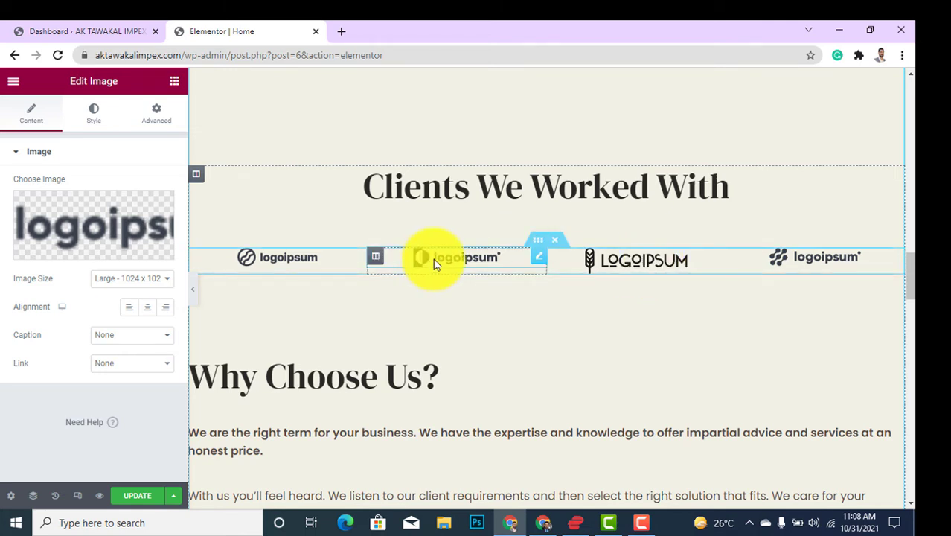
{"action": "scroll", "coordinate": [600, 291], "scroll_direction": "down", "scroll_amount": 9}
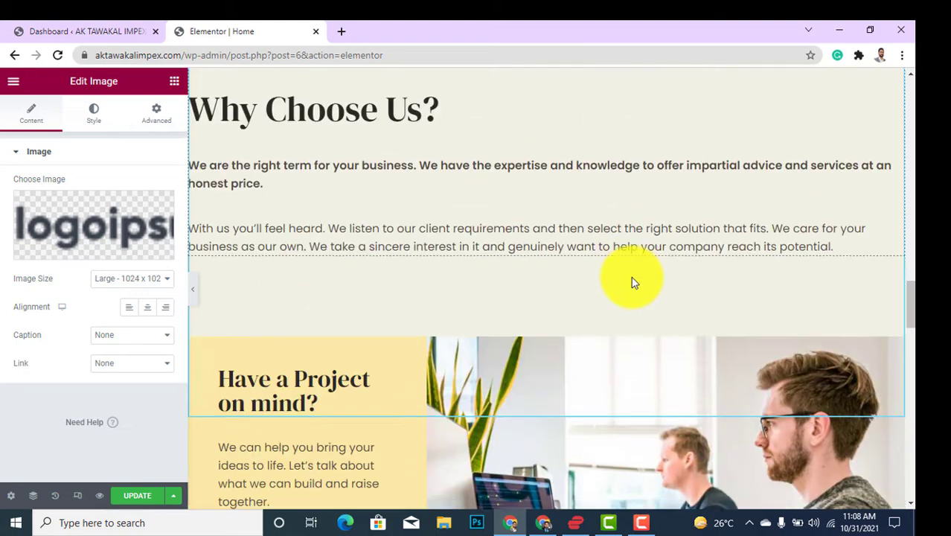
{"action": "scroll", "coordinate": [393, 261], "scroll_direction": "up", "scroll_amount": 2}
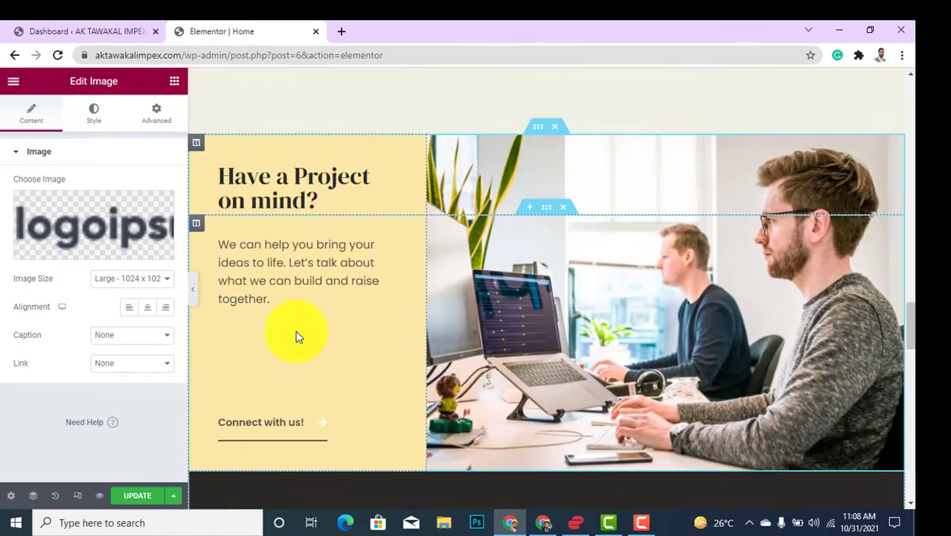
{"action": "left_click", "coordinate": [664, 322]}
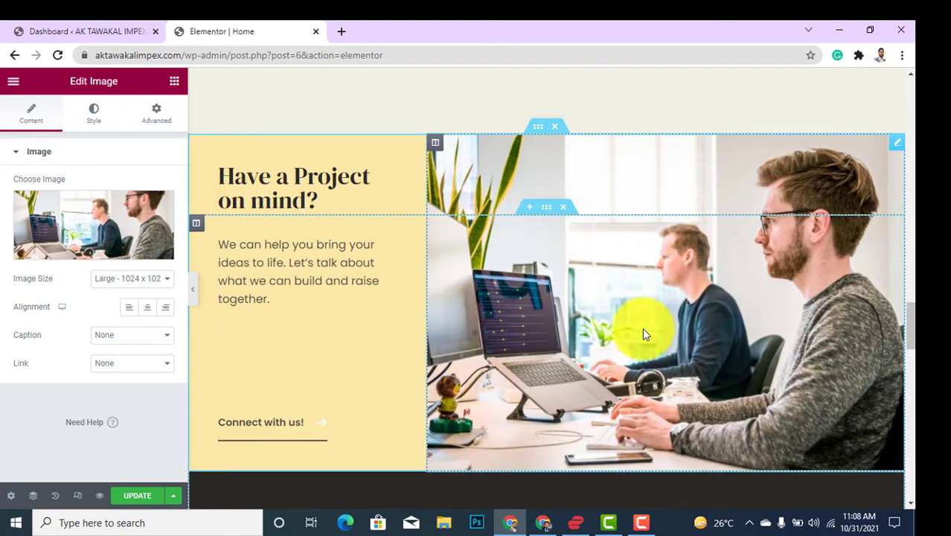
{"action": "scroll", "coordinate": [644, 342], "scroll_direction": "down", "scroll_amount": 5}
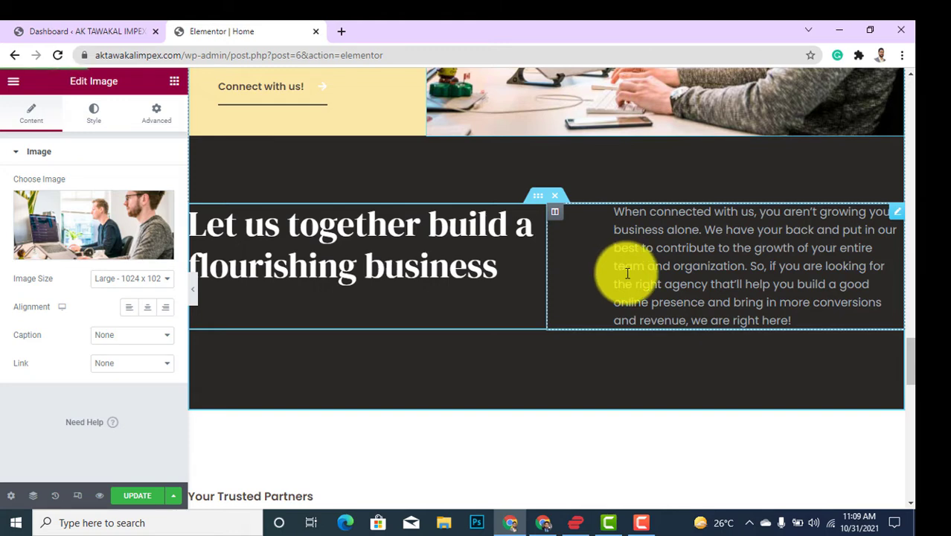
{"action": "scroll", "coordinate": [569, 299], "scroll_direction": "down", "scroll_amount": 3}
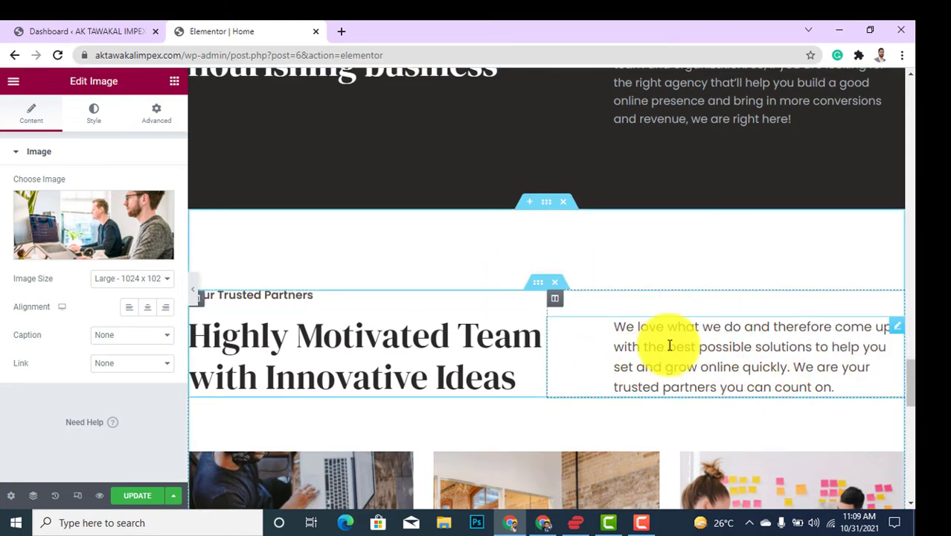
{"action": "scroll", "coordinate": [746, 350], "scroll_direction": "down", "scroll_amount": 4}
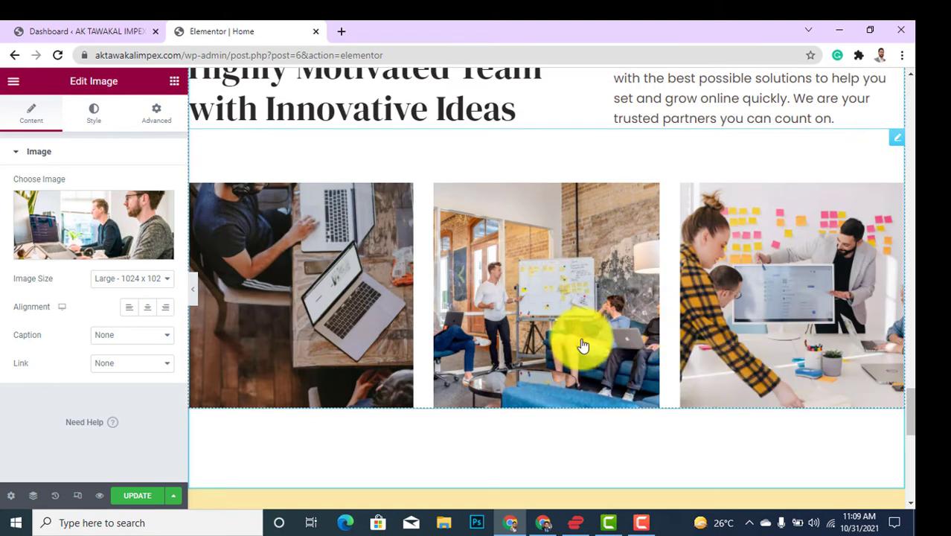
{"action": "scroll", "coordinate": [677, 311], "scroll_direction": "down", "scroll_amount": 5}
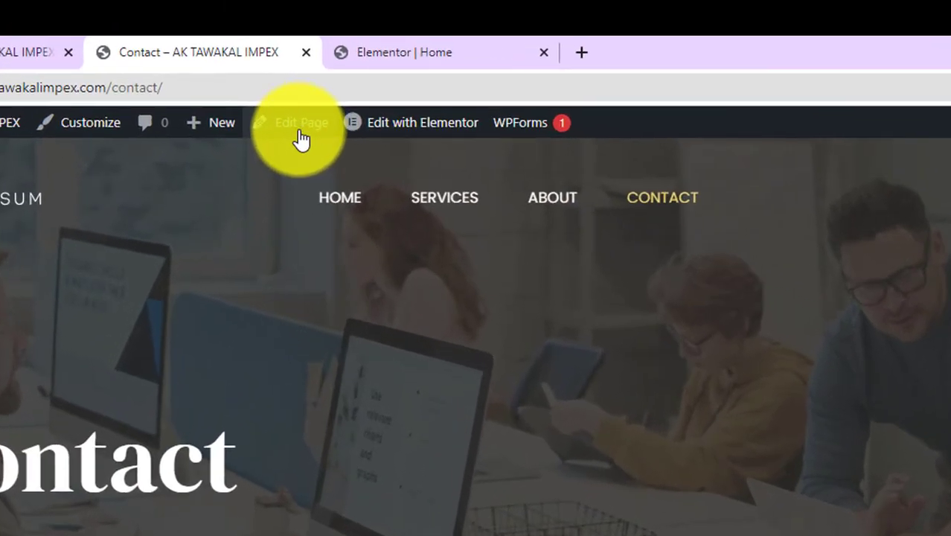
Open the Contact page from Edit Page into the Elementor editor.
{"action": "left_click", "coordinate": [300, 139]}
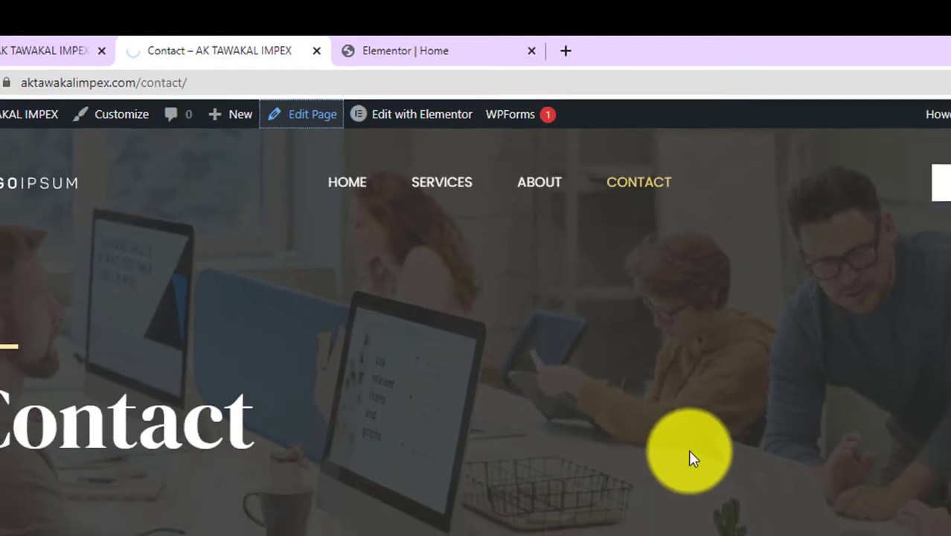
{"action": "scroll", "coordinate": [714, 457], "scroll_direction": "down", "scroll_amount": 5}
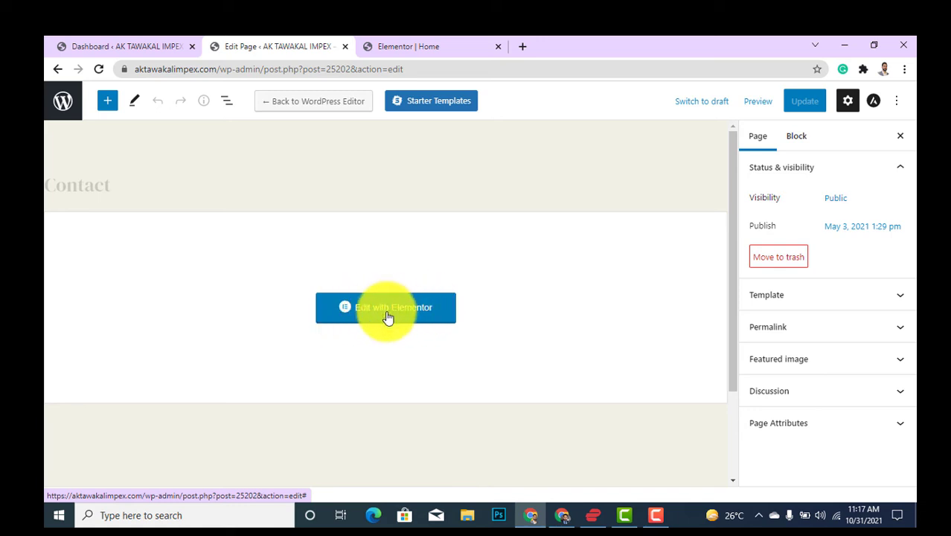
{"action": "left_click", "coordinate": [385, 315]}
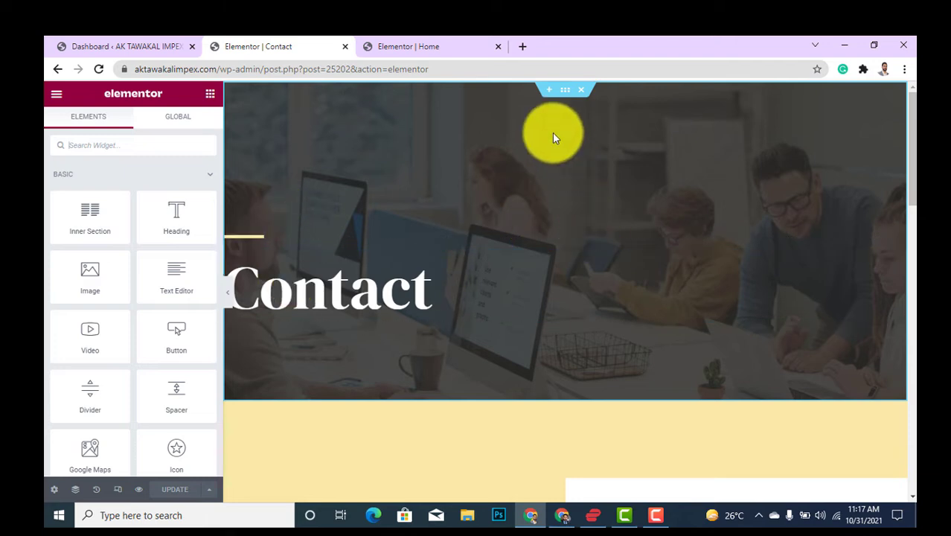
Edit the Contact hero heading's Title to read 'Contact Us'.
{"action": "scroll", "coordinate": [534, 265], "scroll_direction": "down", "scroll_amount": 3}
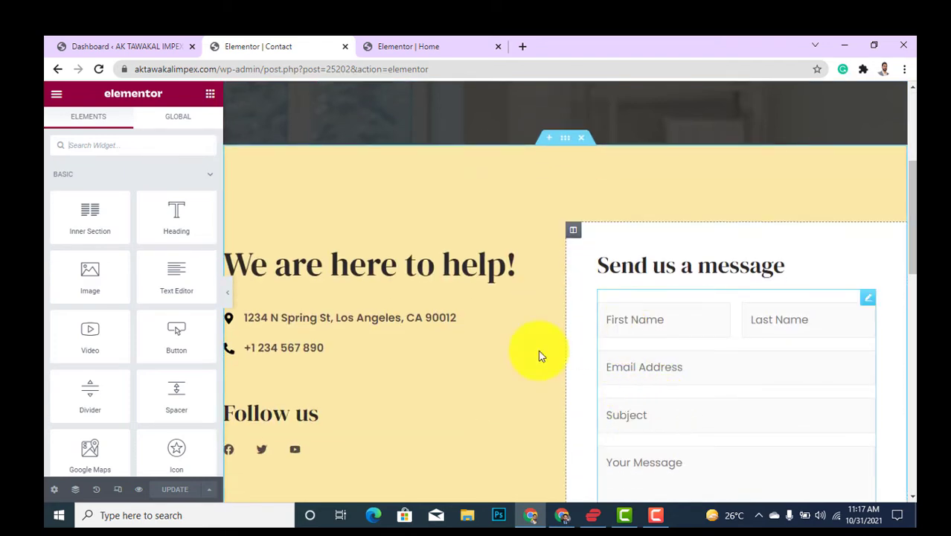
{"action": "scroll", "coordinate": [547, 330], "scroll_direction": "down", "scroll_amount": 6}
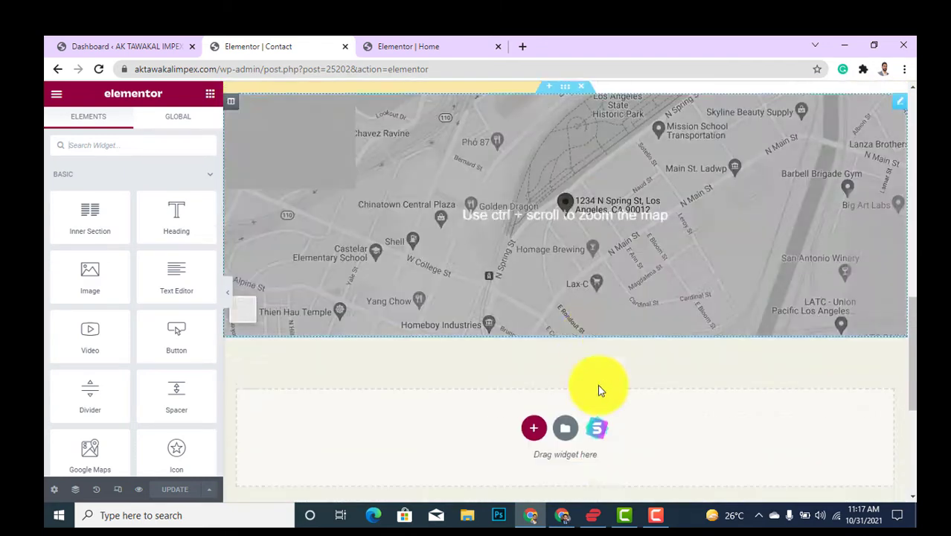
{"action": "scroll", "coordinate": [601, 390], "scroll_direction": "up", "scroll_amount": 10}
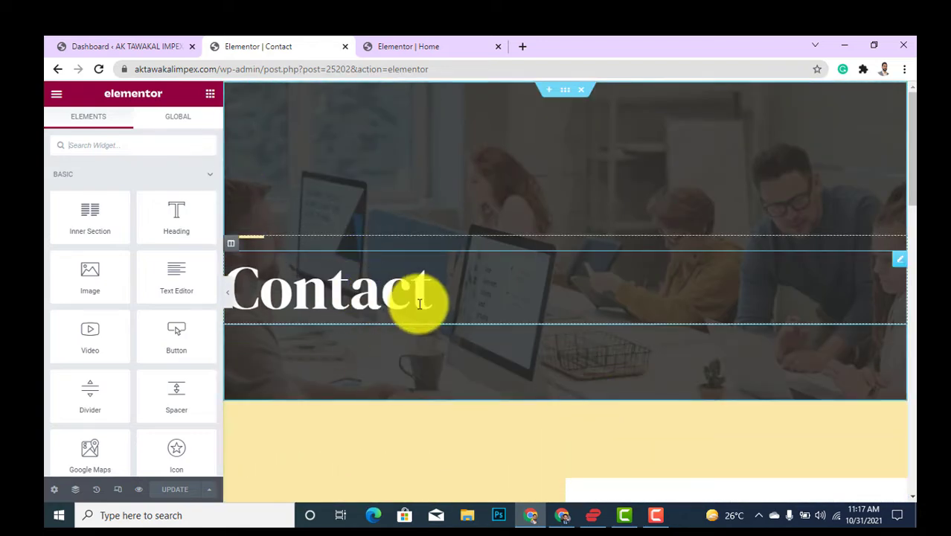
{"action": "left_click", "coordinate": [409, 292]}
{"action": "left_click", "coordinate": [142, 211]}
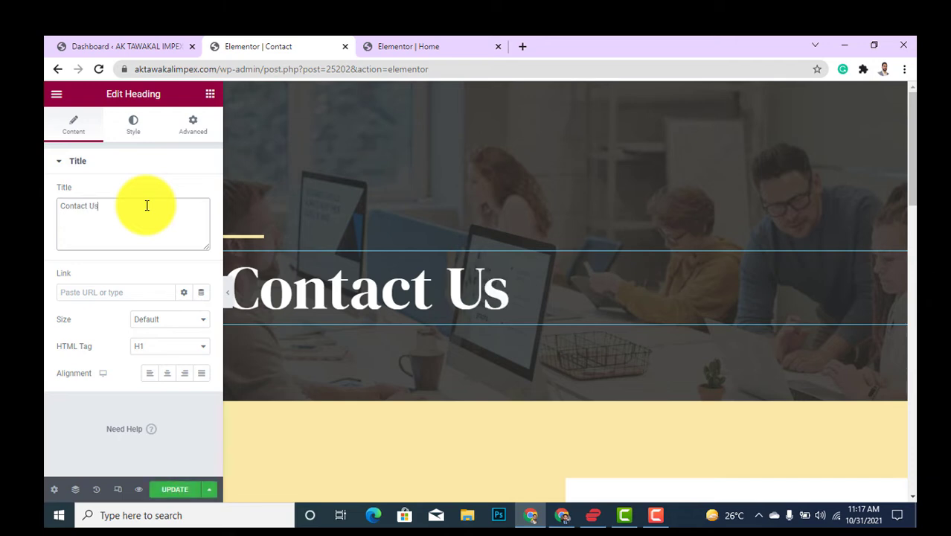
{"action": "scroll", "coordinate": [539, 316], "scroll_direction": "down", "scroll_amount": 4}
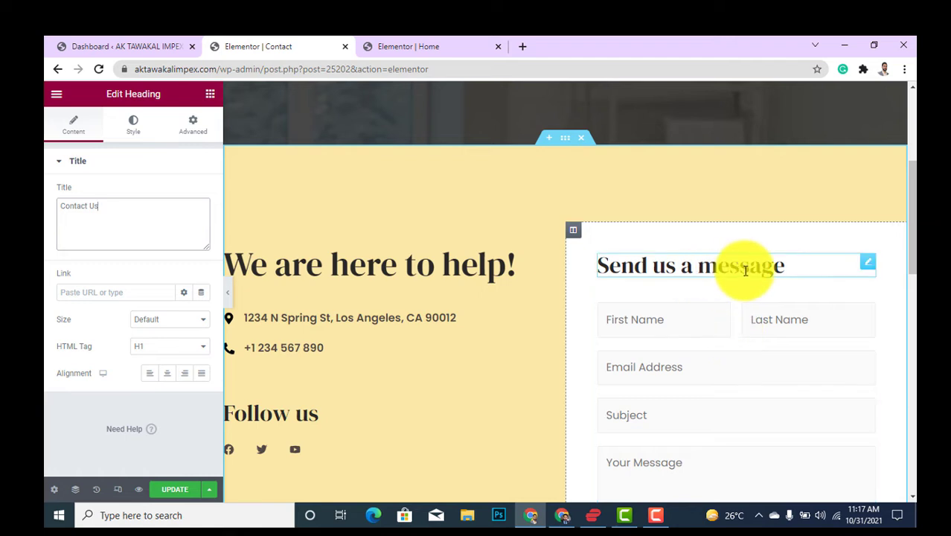
Retitle the 'Send us a message' heading to 'For any enquiry contact us'.
{"action": "left_click", "coordinate": [783, 267]}
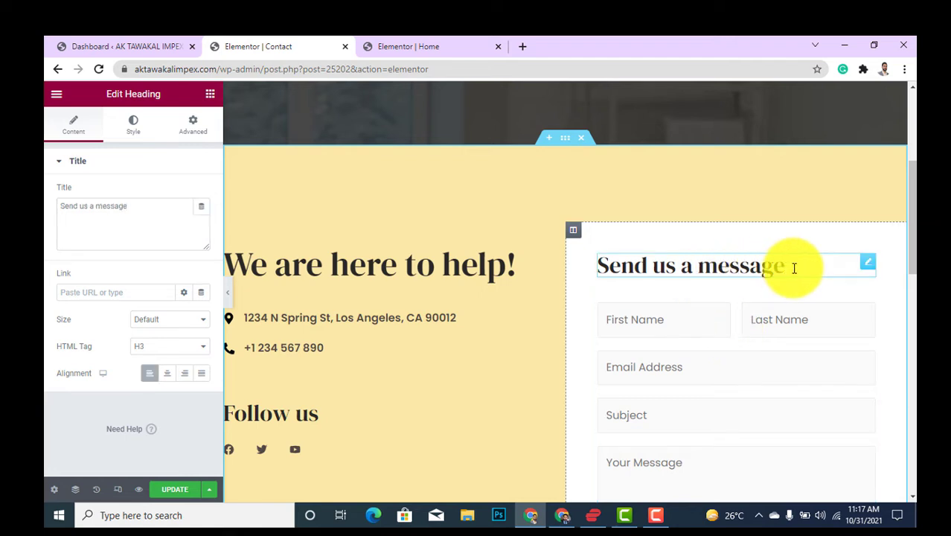
{"action": "left_click_drag", "start_coordinate": [794, 268], "coordinate": [597, 278]}
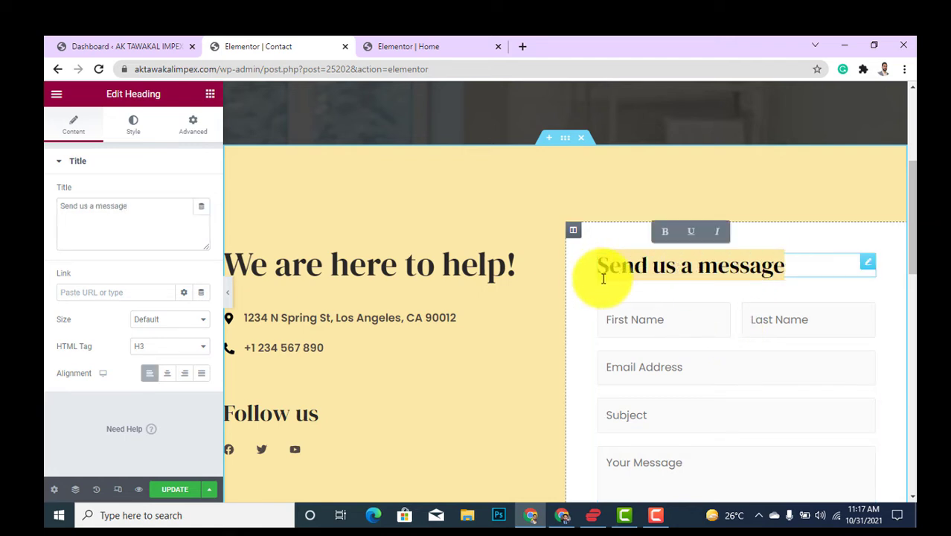
{"action": "type", "text": "For any"}
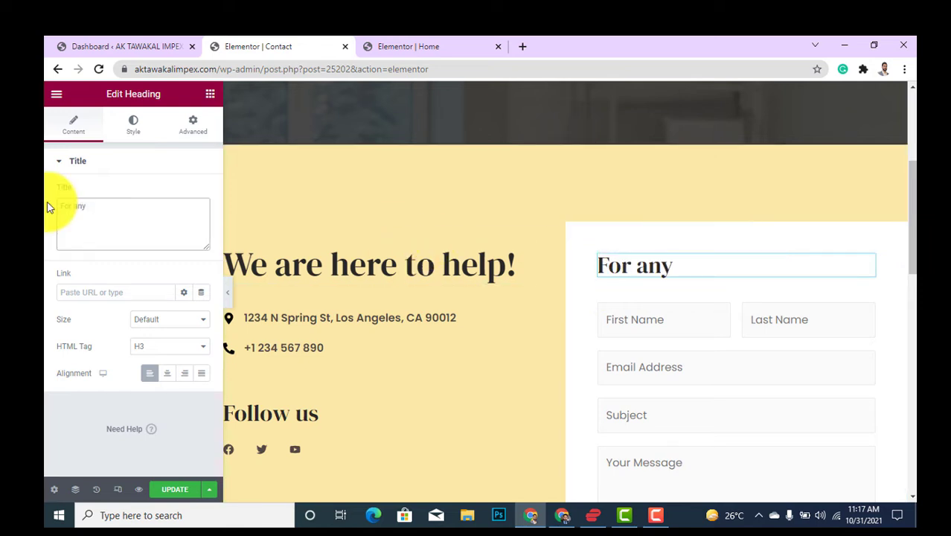
{"action": "type", "text": " enqu"}
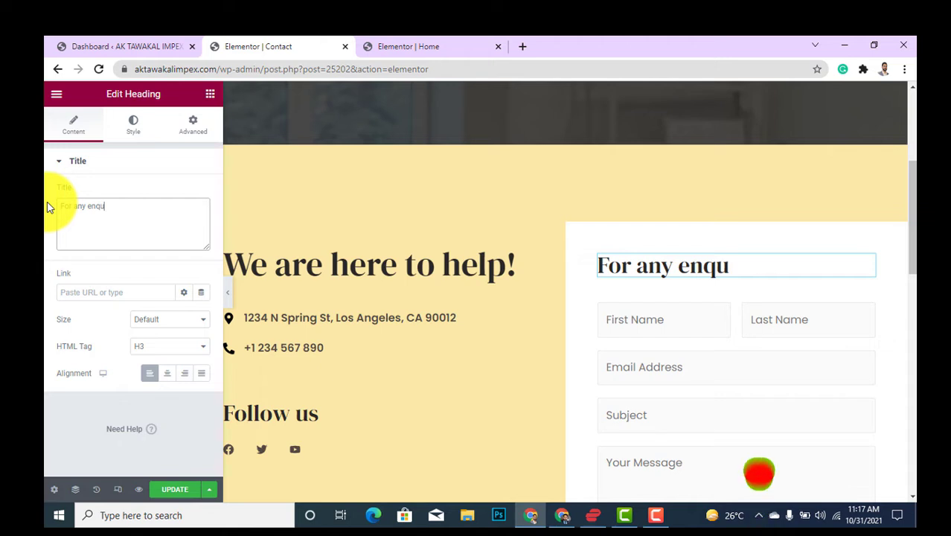
{"action": "type", "text": "iry "}
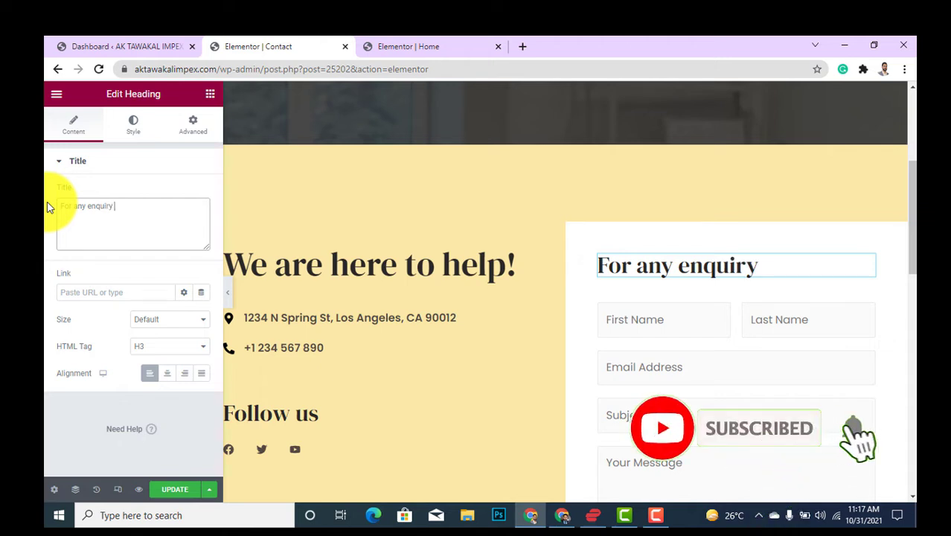
{"action": "type", "text": "conat"}
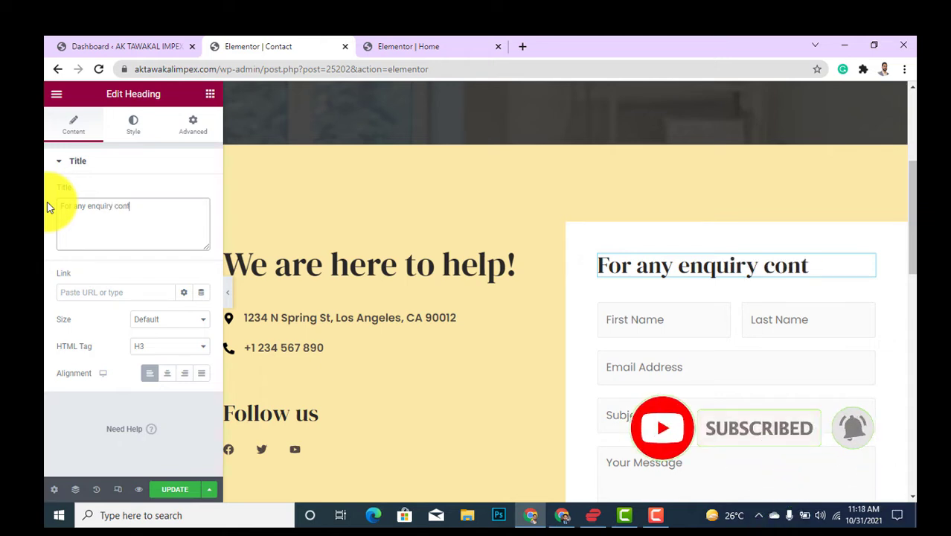
{"action": "key", "text": "BackSpace"}
{"action": "key", "text": "BackSpace"}
{"action": "key", "text": "BackSpace"}
{"action": "key", "text": "BackSpace"}
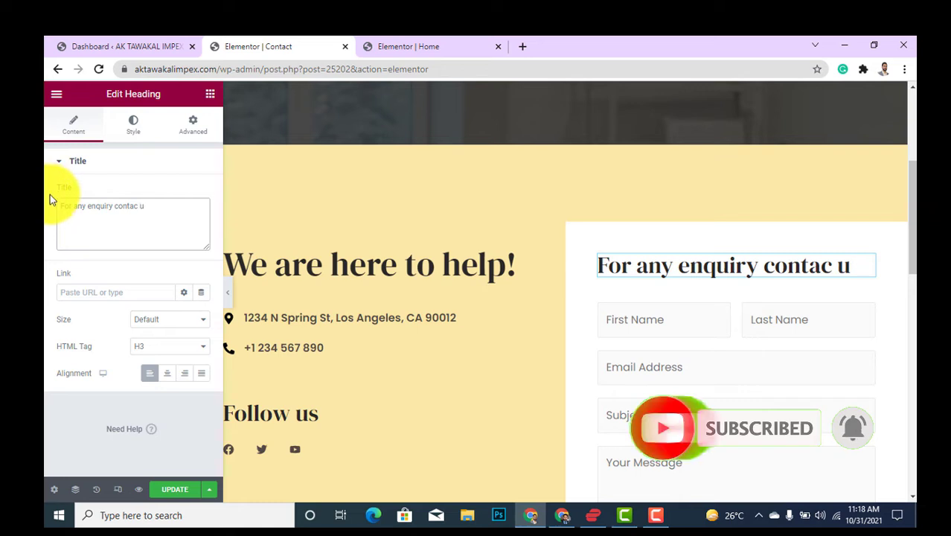
{"action": "type", "text": "ct us"}
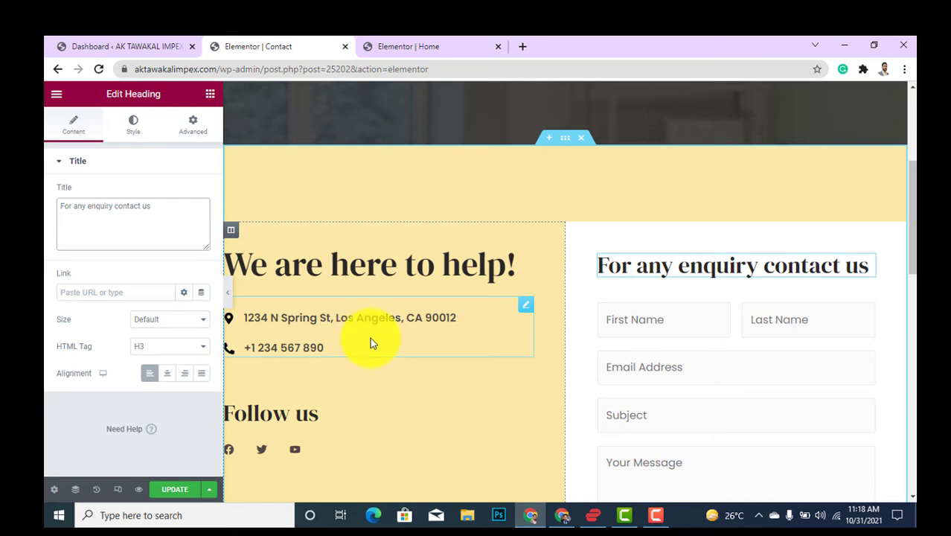
Replace the first contact list item's text with the company's new street address.
{"action": "left_click", "coordinate": [299, 321]}
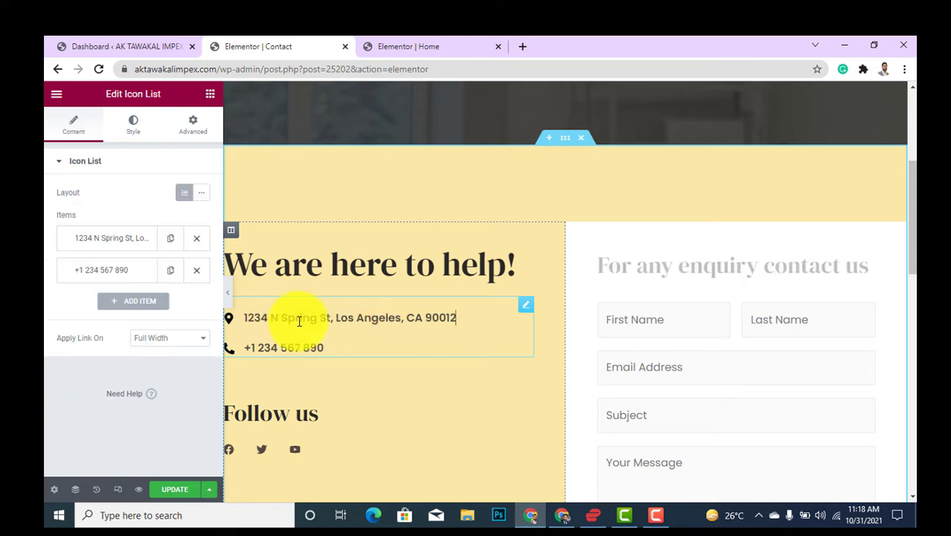
{"action": "left_click", "coordinate": [123, 238]}
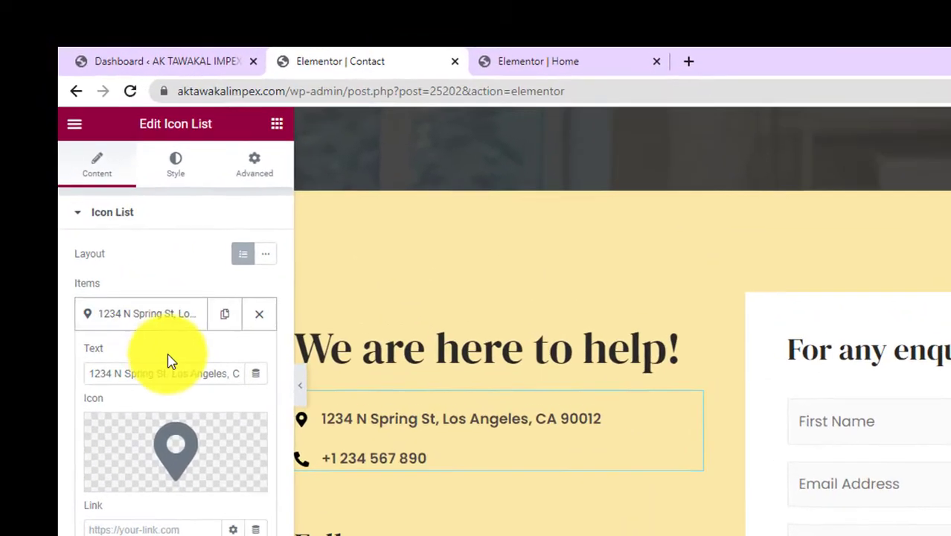
{"action": "left_click", "coordinate": [149, 372]}
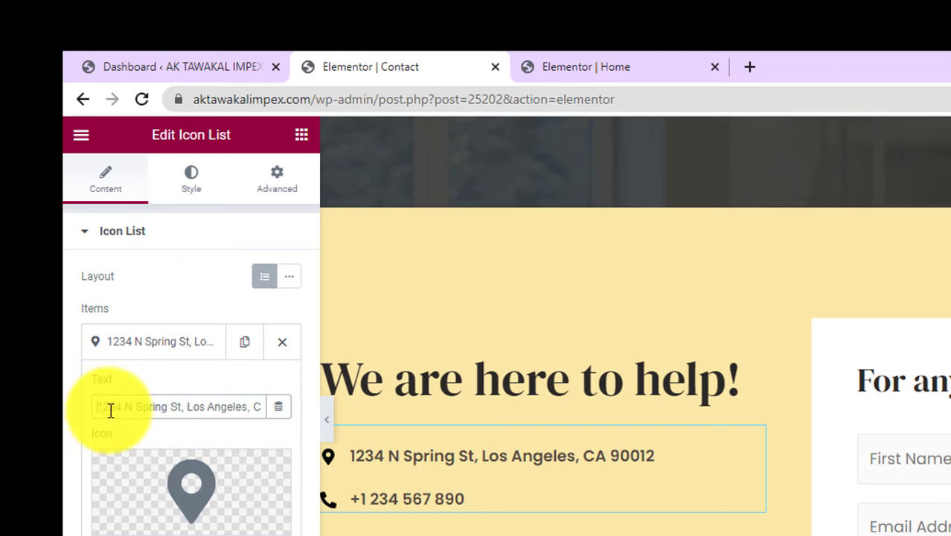
{"action": "left_click_drag", "start_coordinate": [110, 410], "coordinate": [466, 430]}
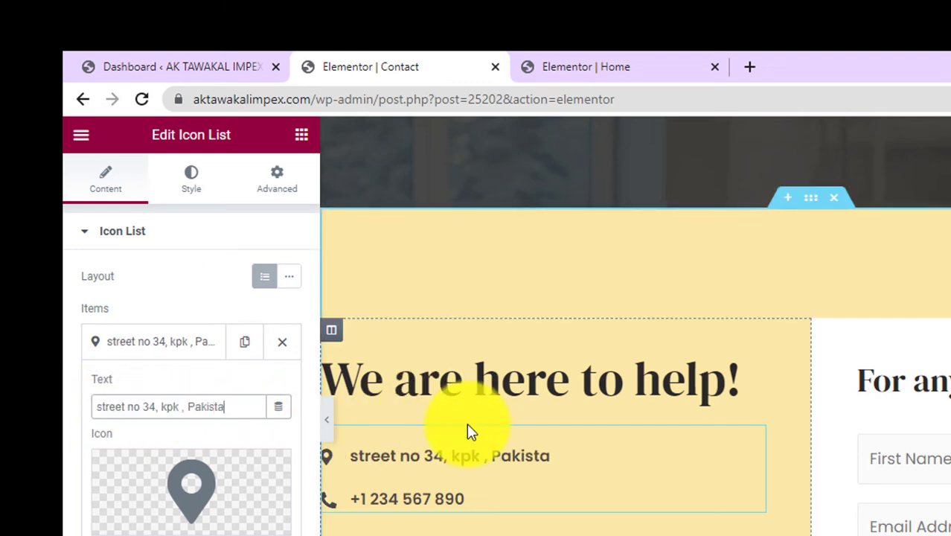
{"action": "type", "text": "tan"}
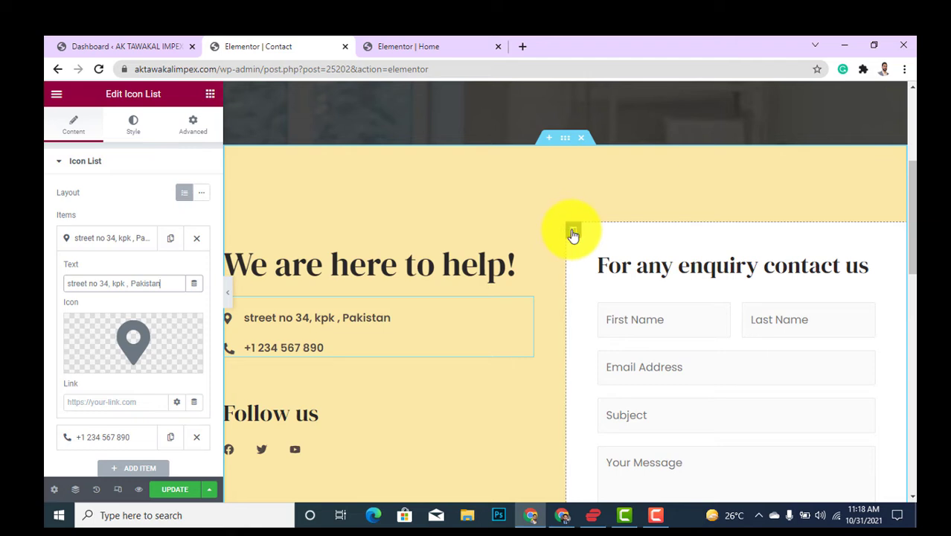
{"action": "scroll", "coordinate": [302, 367], "scroll_direction": "down", "scroll_amount": 1}
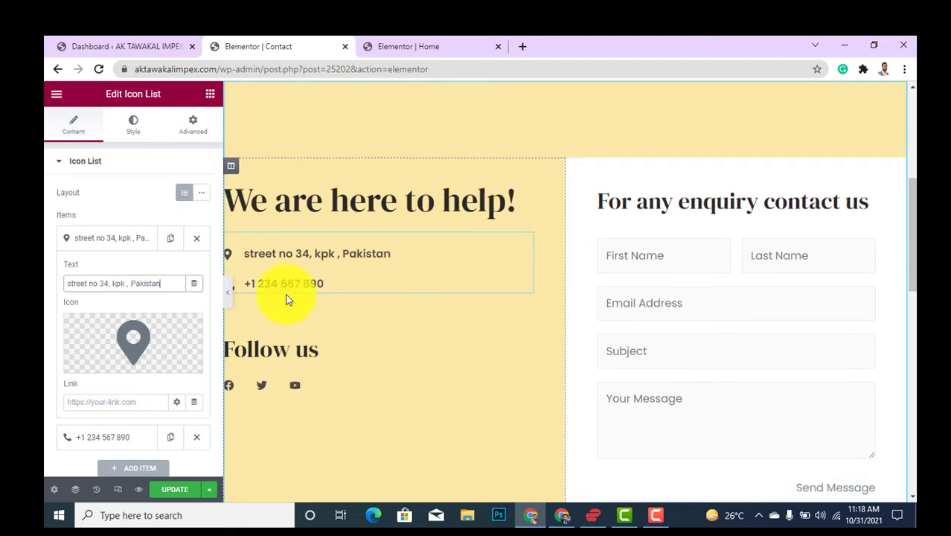
Replace the second list item's phone number with the new business number.
{"action": "left_click", "coordinate": [131, 240]}
{"action": "left_click", "coordinate": [104, 272]}
{"action": "left_click_drag", "start_coordinate": [146, 315], "coordinate": [51, 298]}
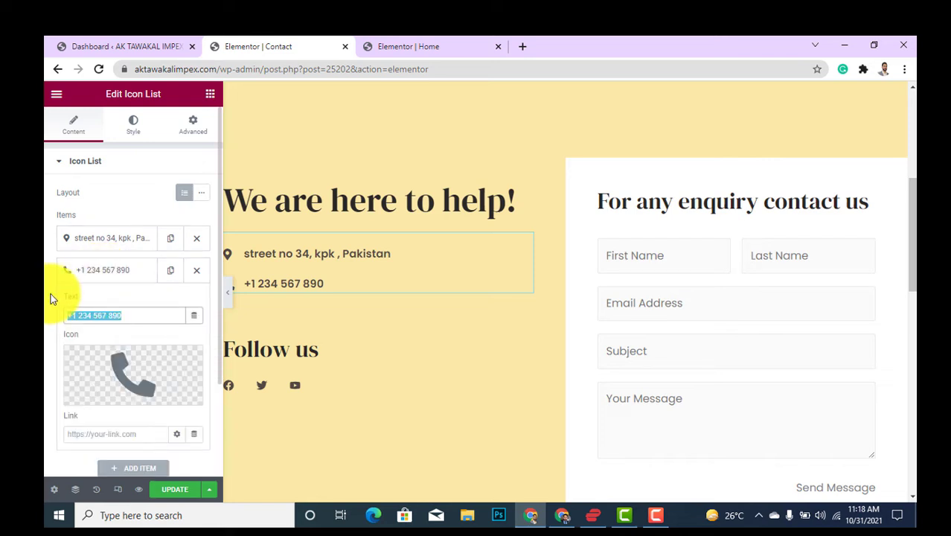
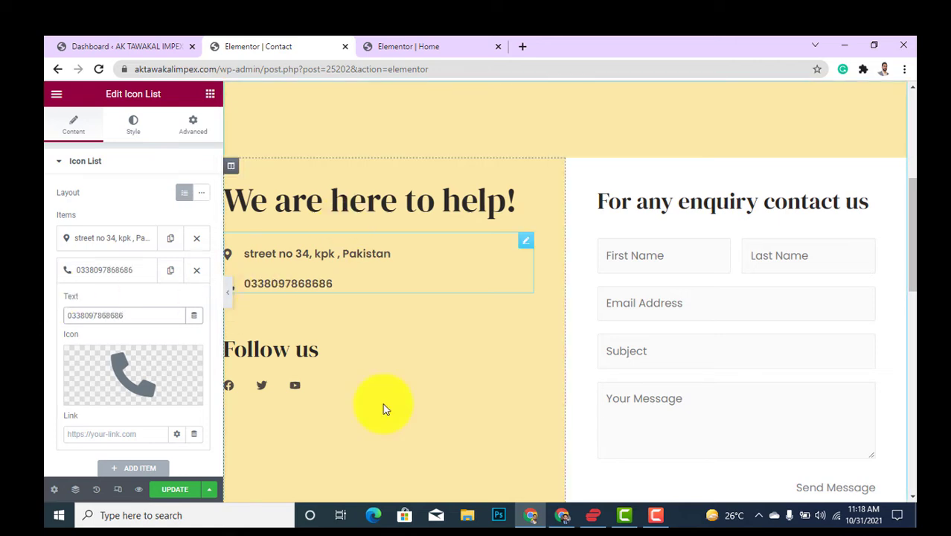
{"action": "scroll", "coordinate": [314, 320], "scroll_direction": "down", "scroll_amount": 2}
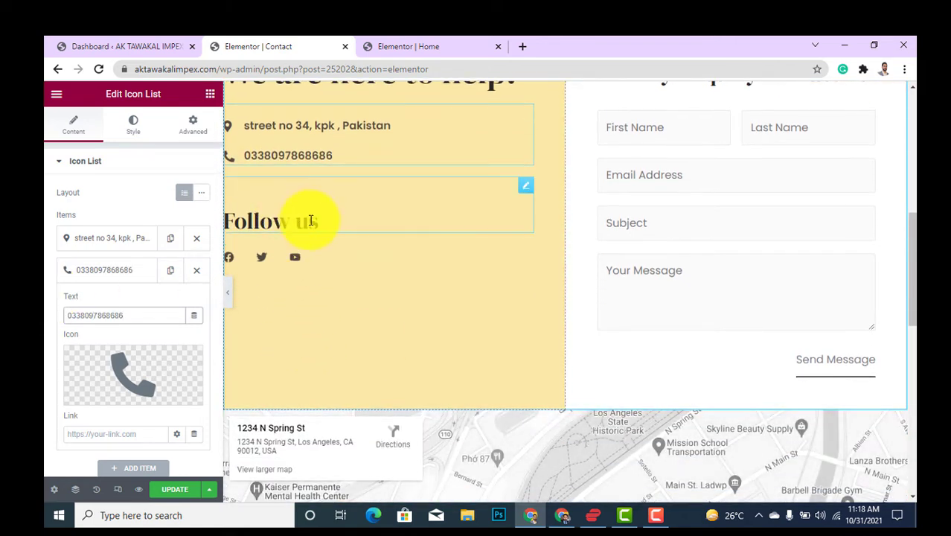
Select the Follow us social icons widget and add a new icon item.
{"action": "left_click", "coordinate": [311, 220]}
{"action": "left_click", "coordinate": [311, 256]}
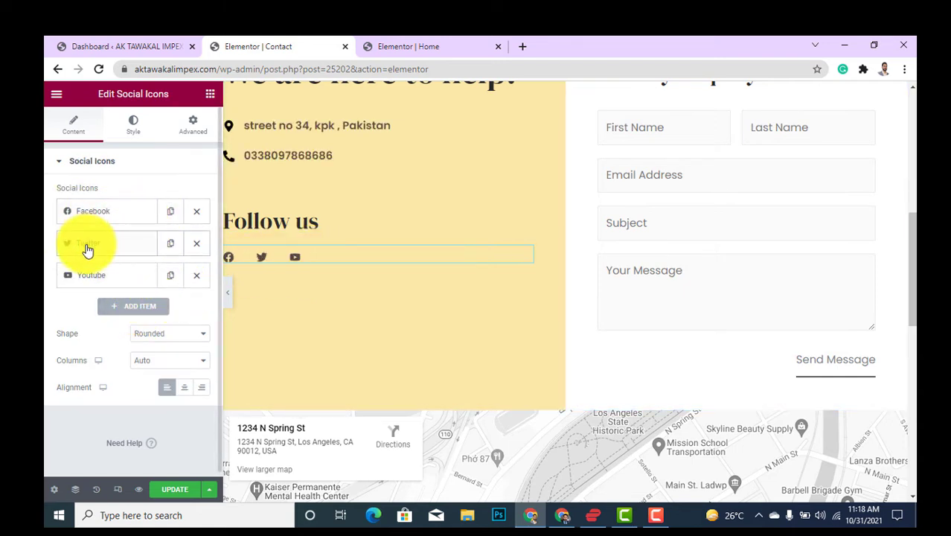
{"action": "left_click", "coordinate": [132, 311]}
{"action": "scroll", "coordinate": [167, 318], "scroll_direction": "down", "scroll_amount": 2}
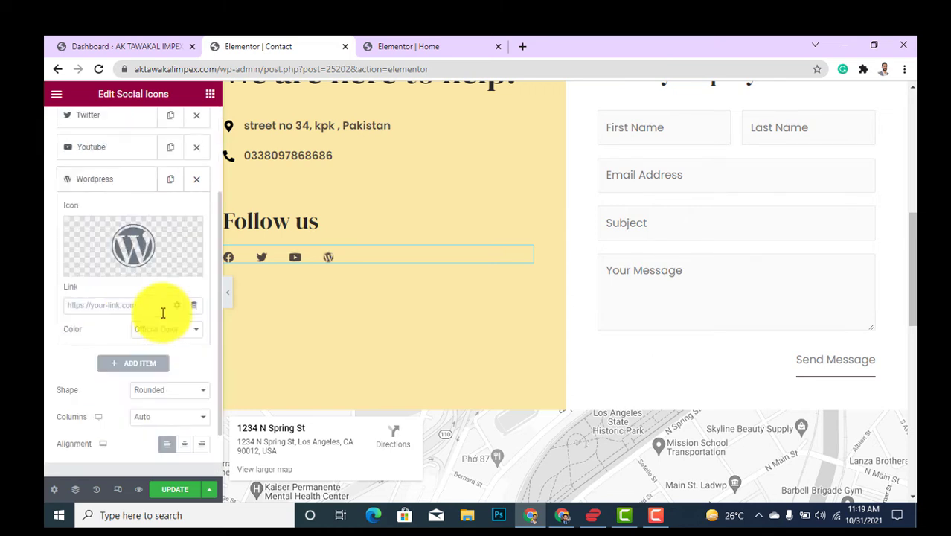
Set the new social icon to Instagram by searching 'inst' in the icon library.
{"action": "left_click", "coordinate": [132, 251]}
{"action": "left_click", "coordinate": [421, 141]}
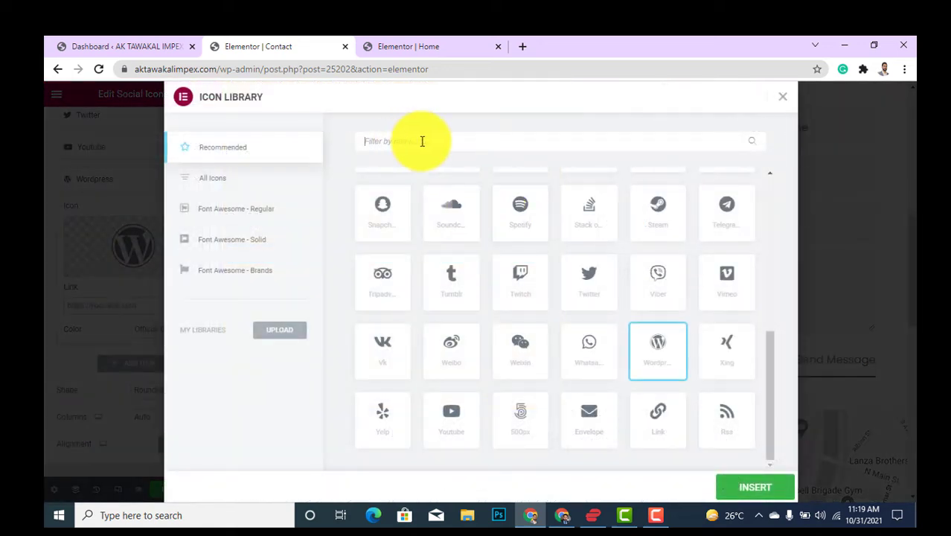
{"action": "type", "text": "inst"}
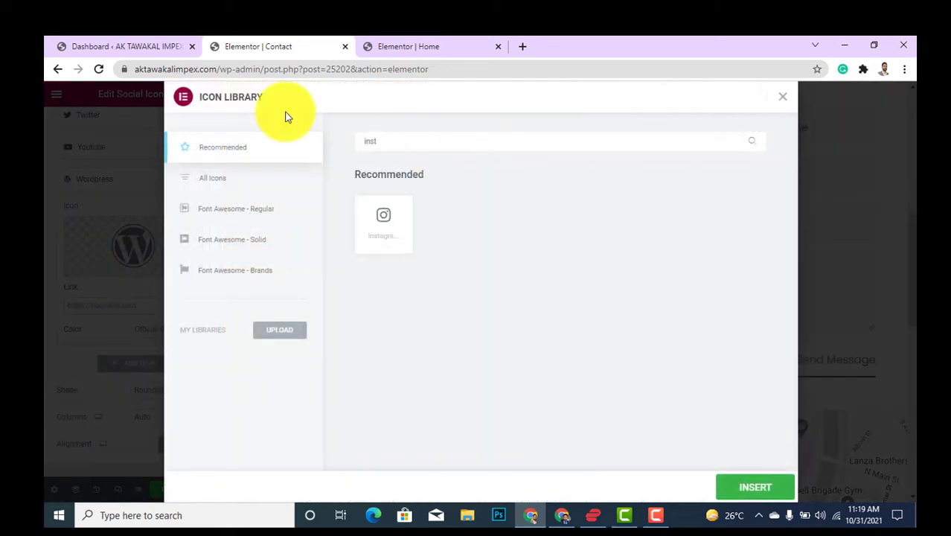
{"action": "left_click", "coordinate": [374, 220]}
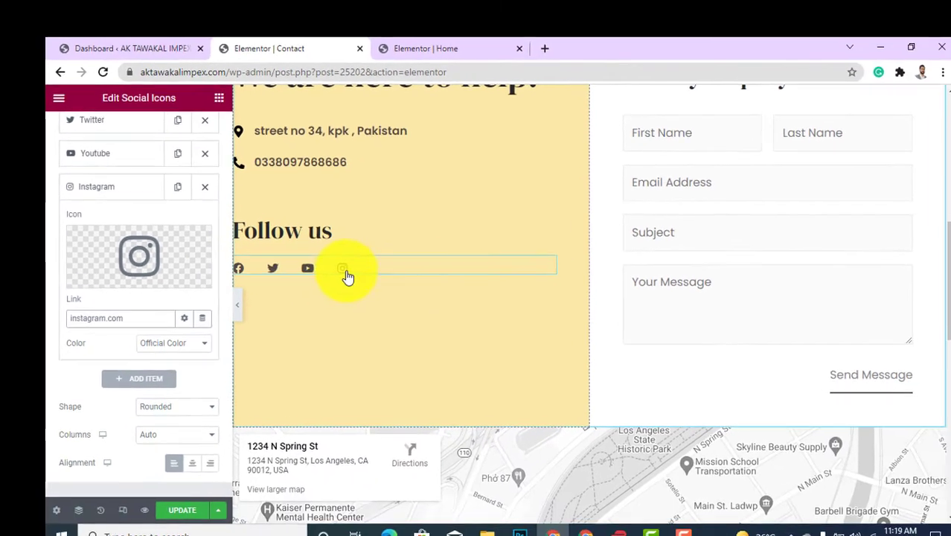
{"action": "scroll", "coordinate": [819, 404], "scroll_direction": "down", "scroll_amount": 1}
{"action": "scroll", "coordinate": [760, 329], "scroll_direction": "up", "scroll_amount": 6}
{"action": "scroll", "coordinate": [495, 274], "scroll_direction": "down", "scroll_amount": 2}
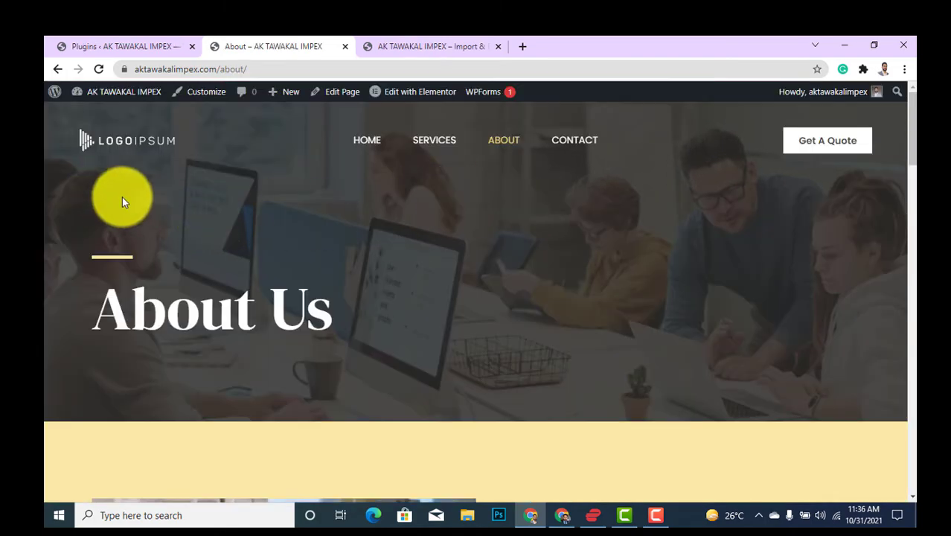
Scroll the live About page down to its footer links and social icons and back to the top.
{"action": "scroll", "coordinate": [666, 372], "scroll_direction": "down", "scroll_amount": 10}
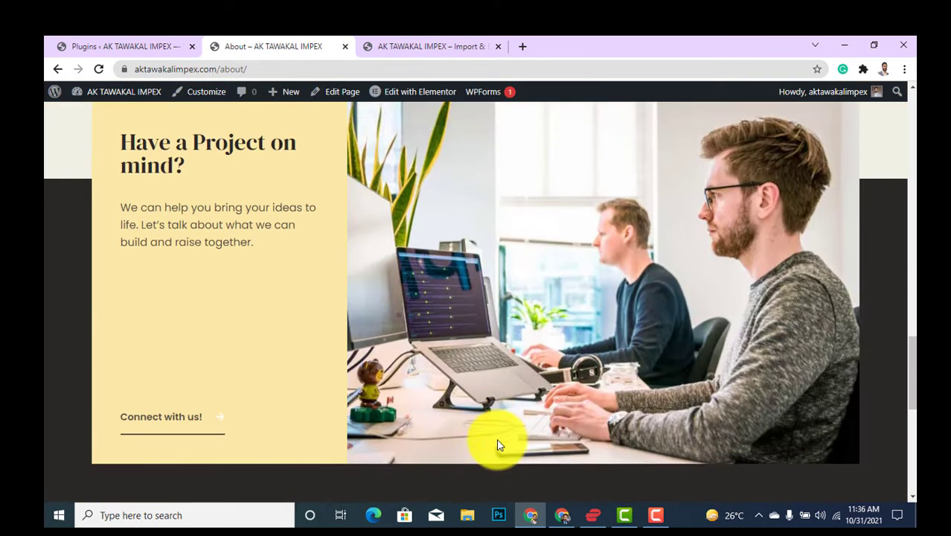
{"action": "scroll", "coordinate": [498, 444], "scroll_direction": "down", "scroll_amount": 3}
{"action": "scroll", "coordinate": [446, 436], "scroll_direction": "up", "scroll_amount": 12}
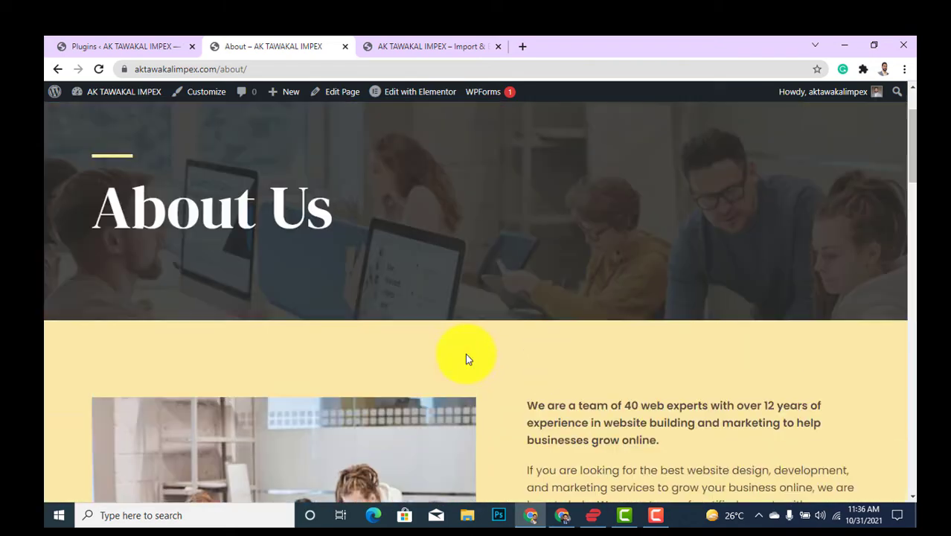
{"action": "scroll", "coordinate": [465, 359], "scroll_direction": "up", "scroll_amount": 2}
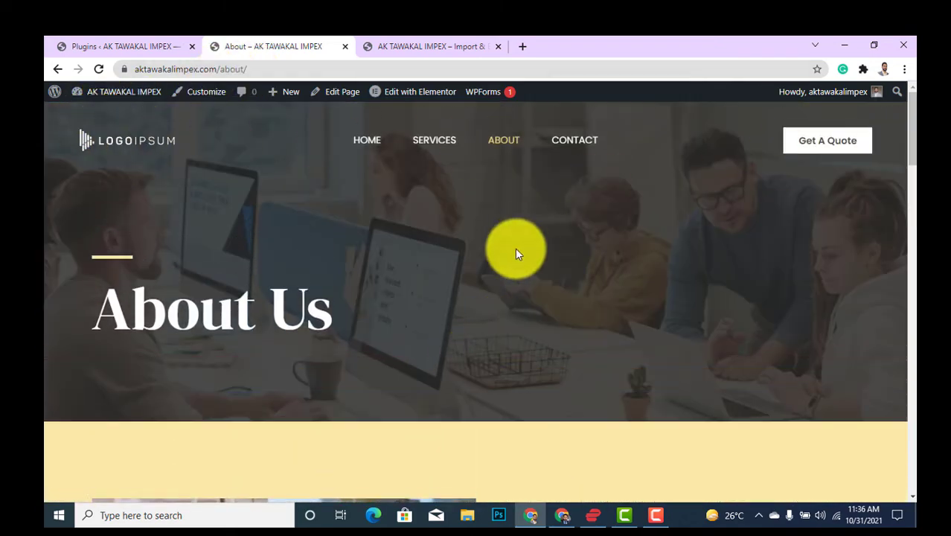
{"action": "scroll", "coordinate": [510, 322], "scroll_direction": "down", "scroll_amount": 15}
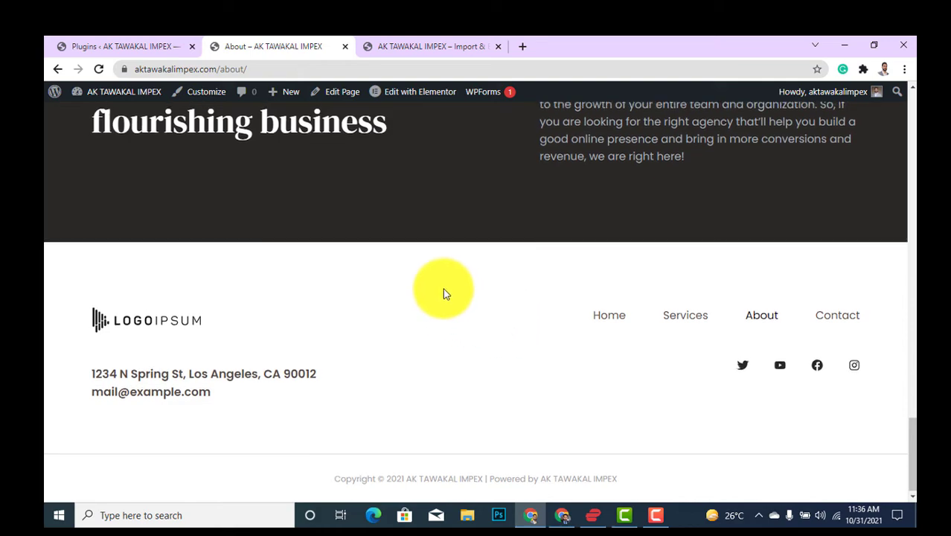
{"action": "scroll", "coordinate": [443, 293], "scroll_direction": "up", "scroll_amount": 15}
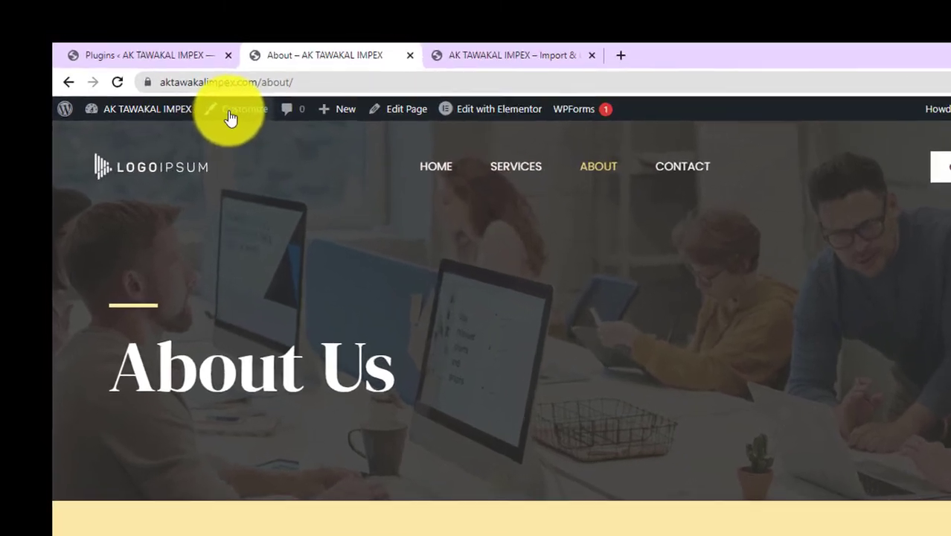
Go from the admin bar's Customize to the Header Builder with Site Title & Logo, Primary Menu and Button items.
{"action": "left_click", "coordinate": [230, 117]}
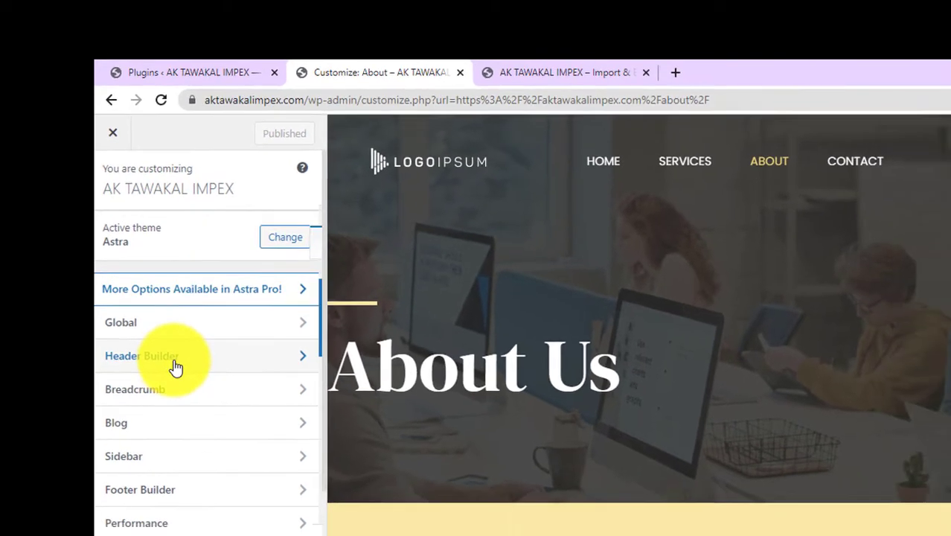
{"action": "left_click", "coordinate": [189, 404]}
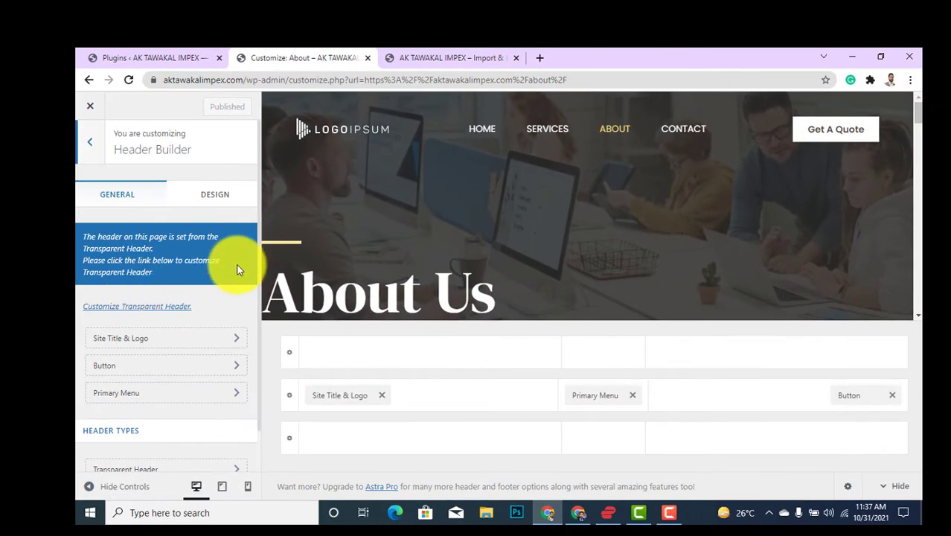
{"action": "scroll", "coordinate": [272, 417], "scroll_direction": "down", "scroll_amount": 1}
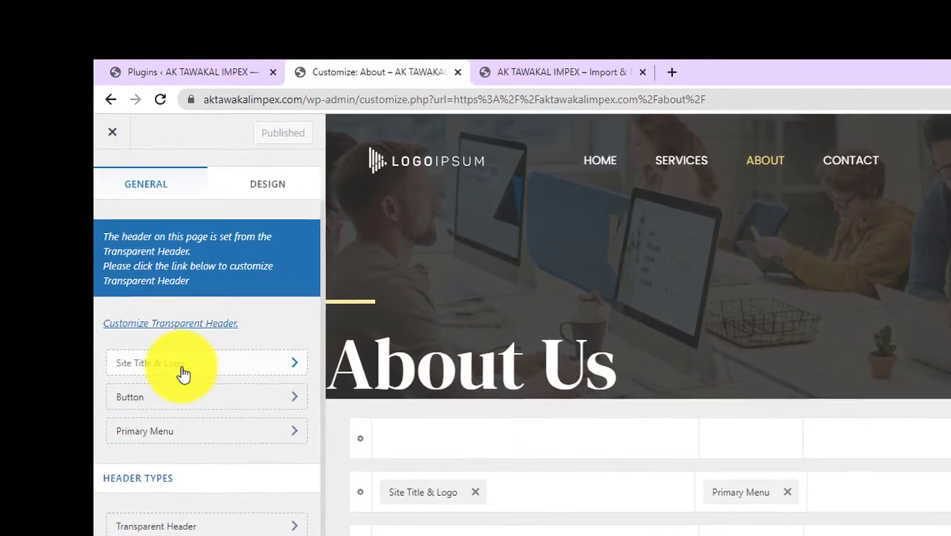
Swap the Site Title & Logo image for the red wings logo from the Media Library, cropped and applied.
{"action": "left_click", "coordinate": [134, 298]}
{"action": "scroll", "coordinate": [260, 405], "scroll_direction": "down", "scroll_amount": 1}
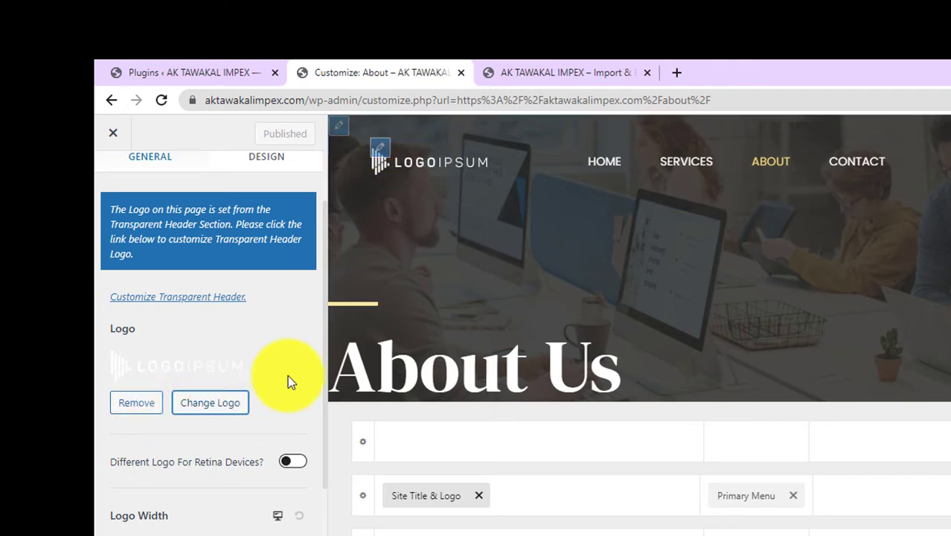
{"action": "left_click", "coordinate": [218, 408]}
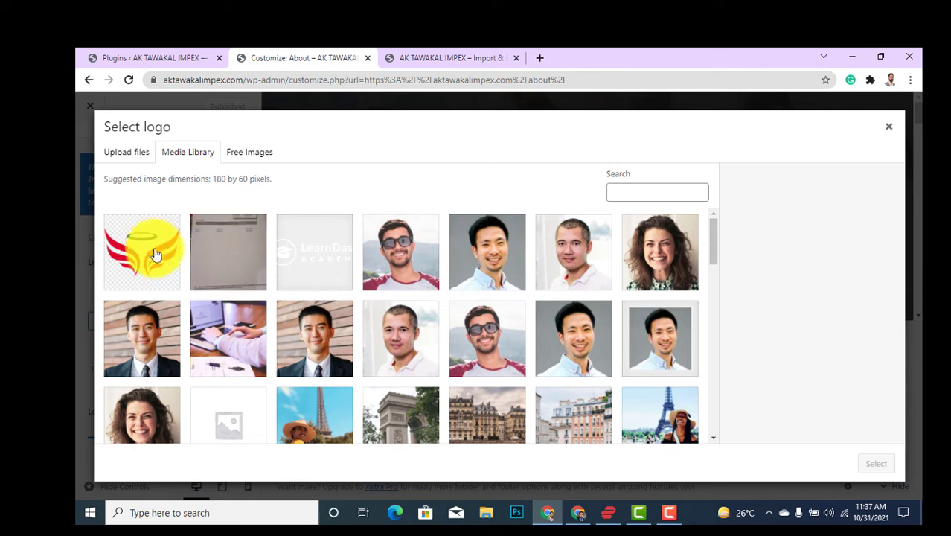
{"action": "left_click", "coordinate": [155, 255]}
{"action": "left_click", "coordinate": [874, 464]}
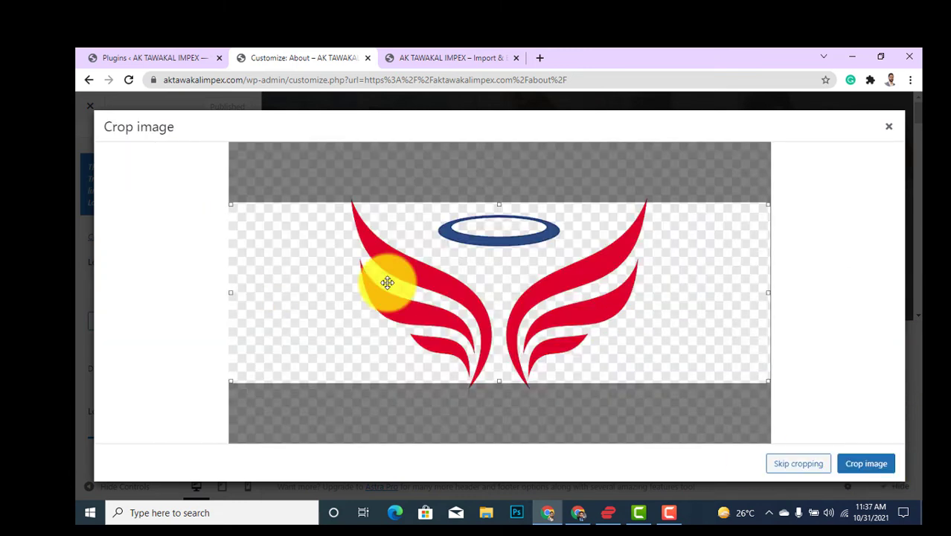
{"action": "left_click", "coordinate": [865, 463]}
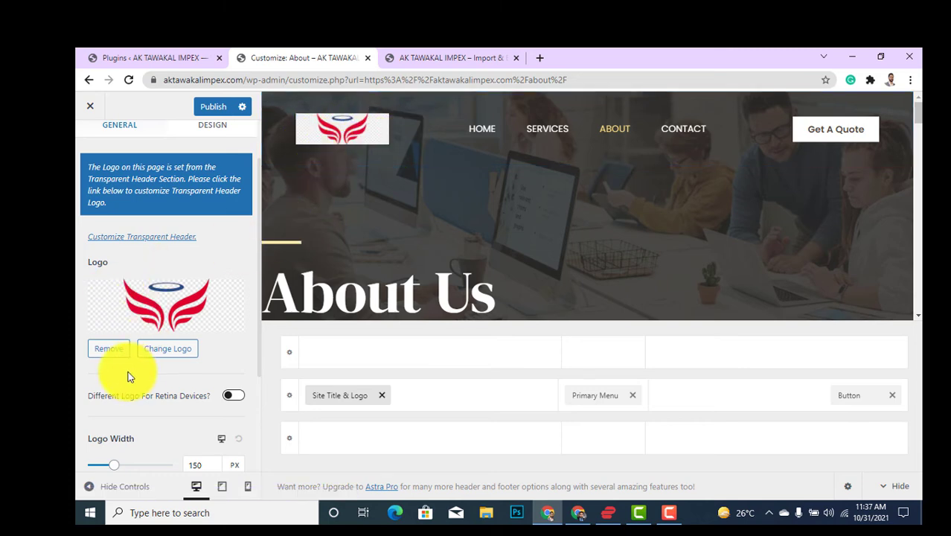
{"action": "scroll", "coordinate": [142, 358], "scroll_direction": "down", "scroll_amount": 2}
{"action": "scroll", "coordinate": [224, 290], "scroll_direction": "up", "scroll_amount": 1}
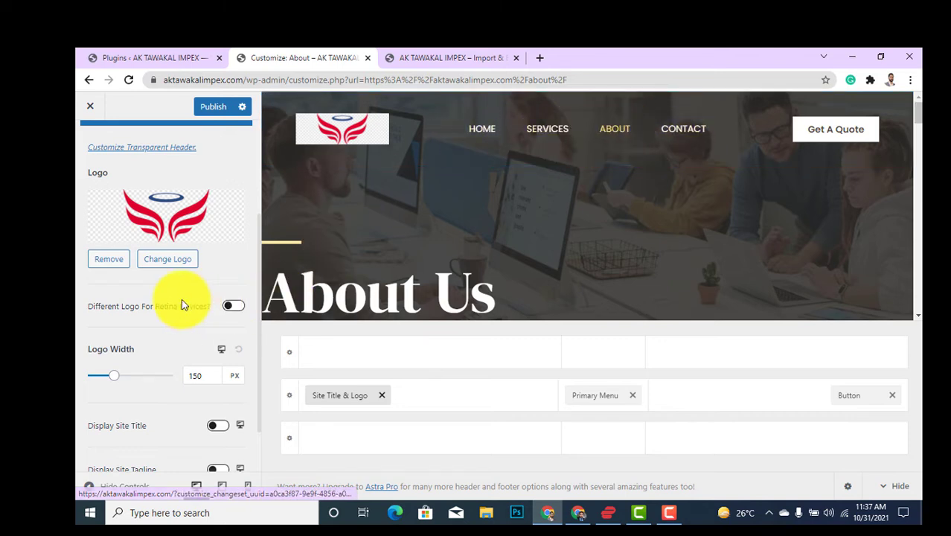
{"action": "scroll", "coordinate": [149, 281], "scroll_direction": "up", "scroll_amount": 2}
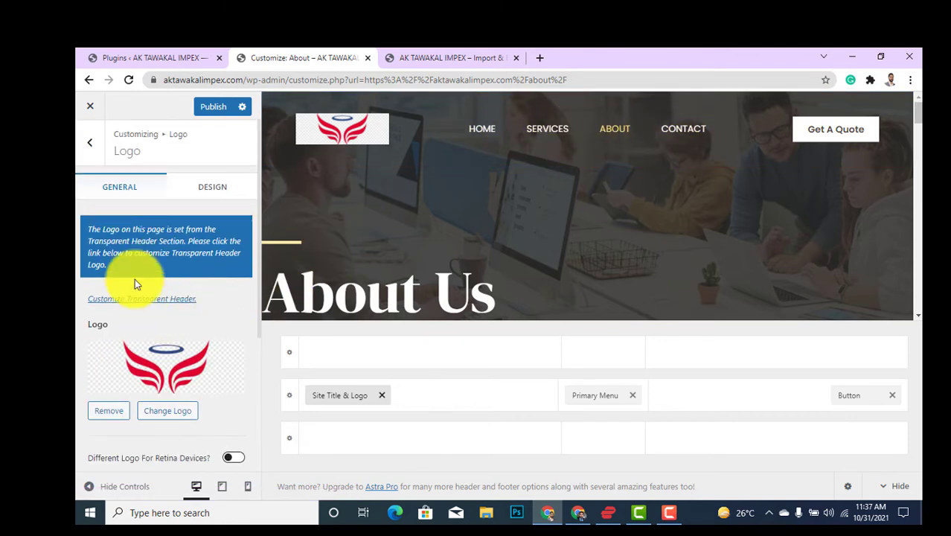
Look over the Primary Menu settings and return to the Header Builder options.
{"action": "left_click", "coordinate": [90, 144]}
{"action": "scroll", "coordinate": [165, 383], "scroll_direction": "down", "scroll_amount": 1}
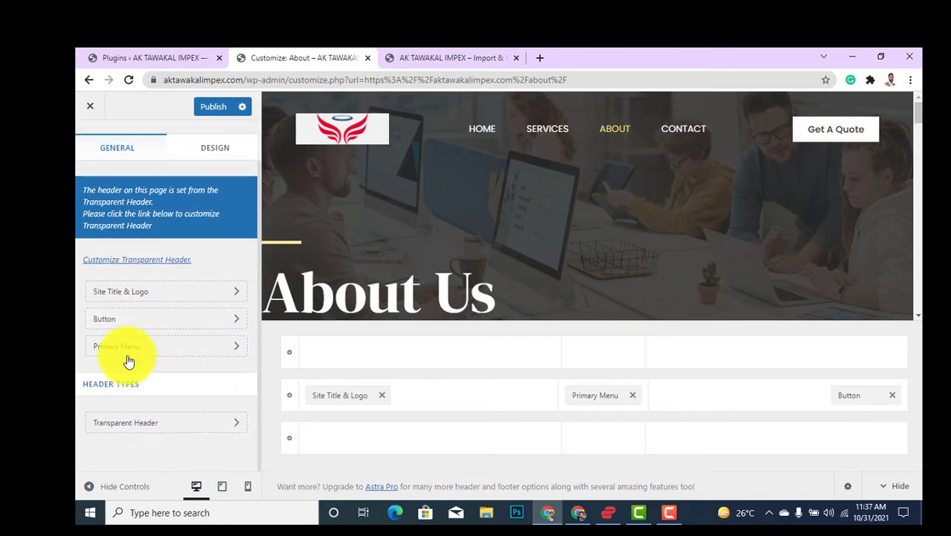
{"action": "left_click", "coordinate": [183, 351]}
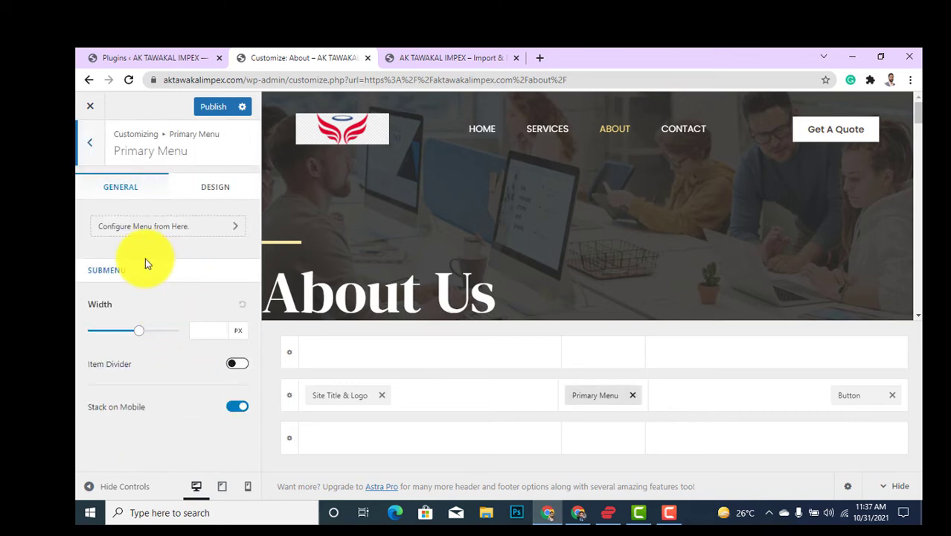
{"action": "left_click", "coordinate": [95, 153]}
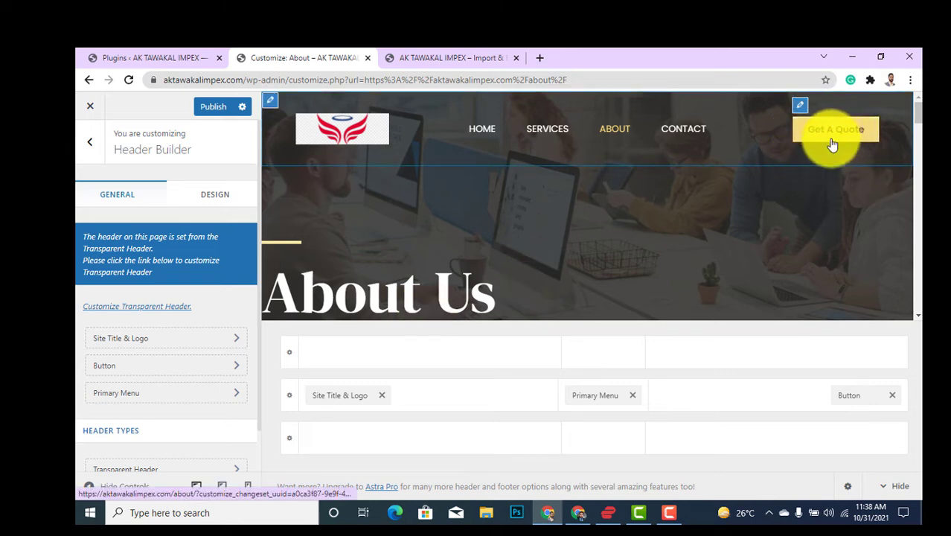
Replace the header button's existing label text, typing 'A' to start the new label.
{"action": "scroll", "coordinate": [160, 381], "scroll_direction": "down", "scroll_amount": 1}
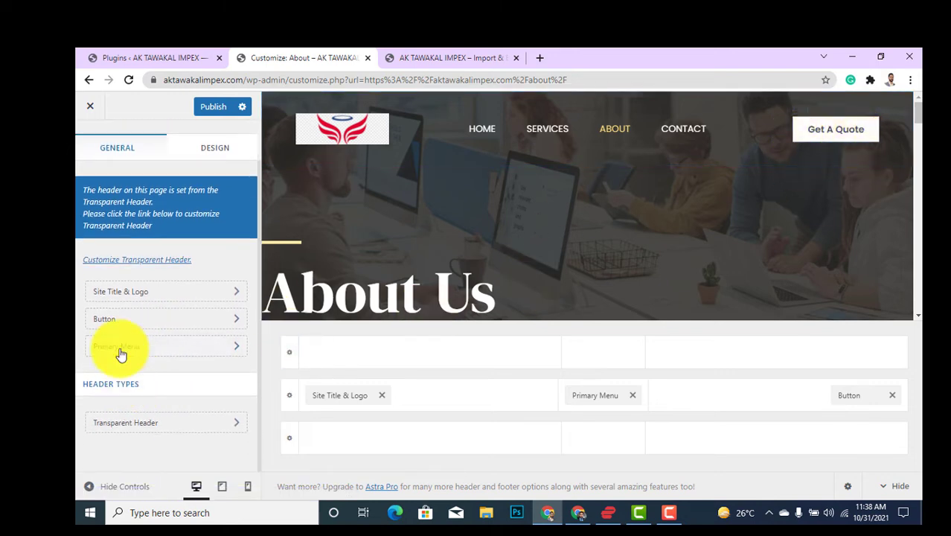
{"action": "left_click", "coordinate": [131, 324]}
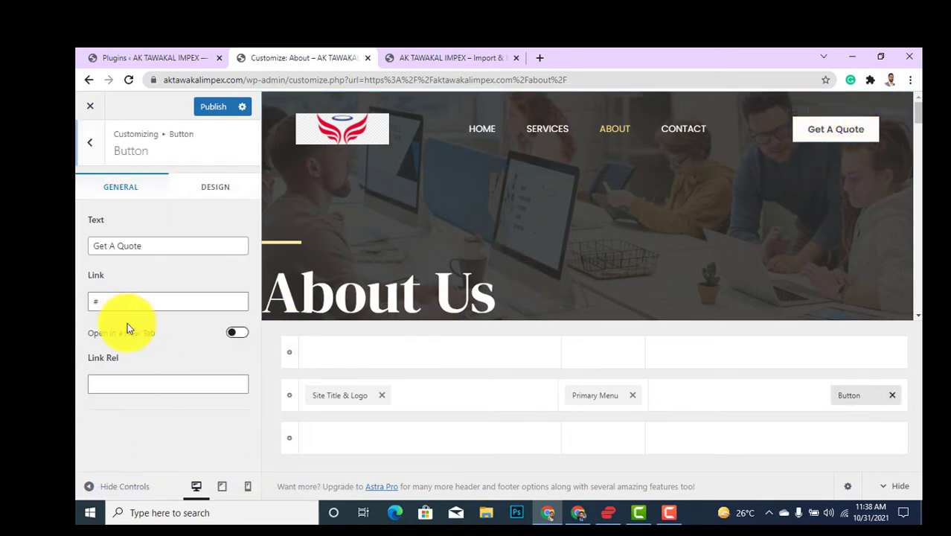
{"action": "triple_click", "coordinate": [165, 245]}
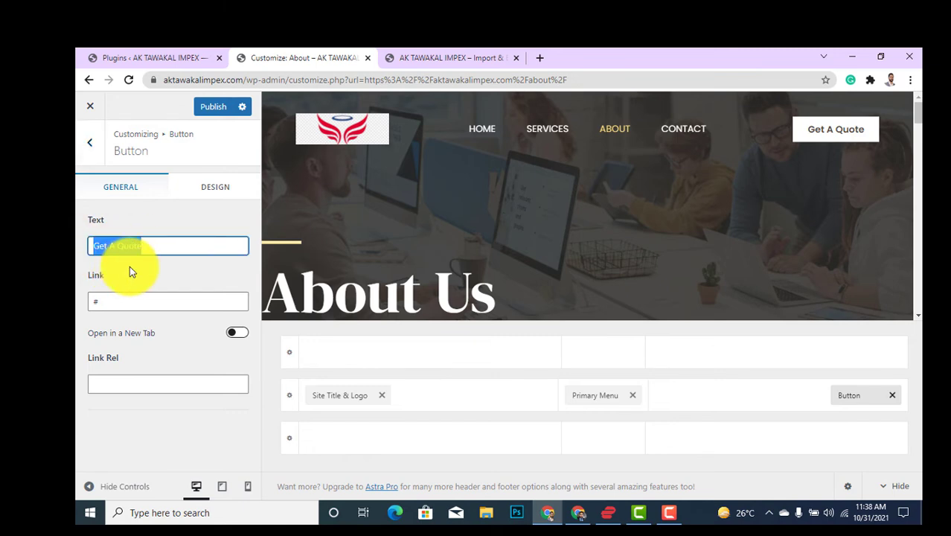
{"action": "type", "text": "A"}
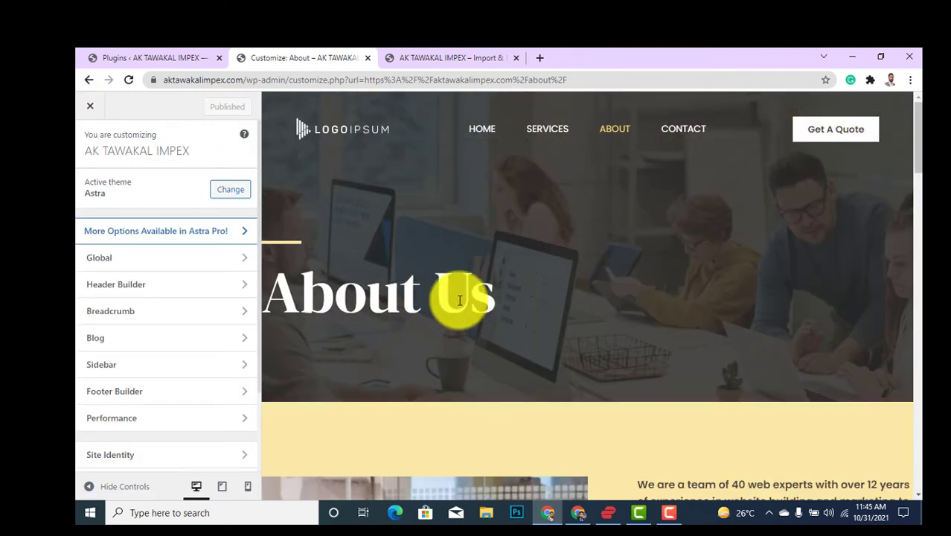
Scroll the preview to the footer and show the Footer Builder's Copyright, Footer Menu, Widget 1 and Social items.
{"action": "scroll", "coordinate": [460, 300], "scroll_direction": "down", "scroll_amount": 20}
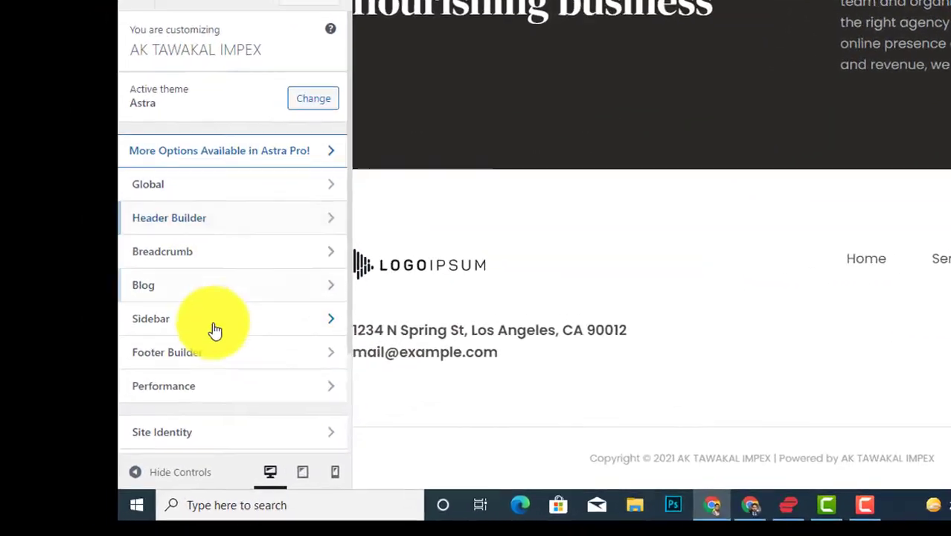
{"action": "left_click", "coordinate": [169, 360]}
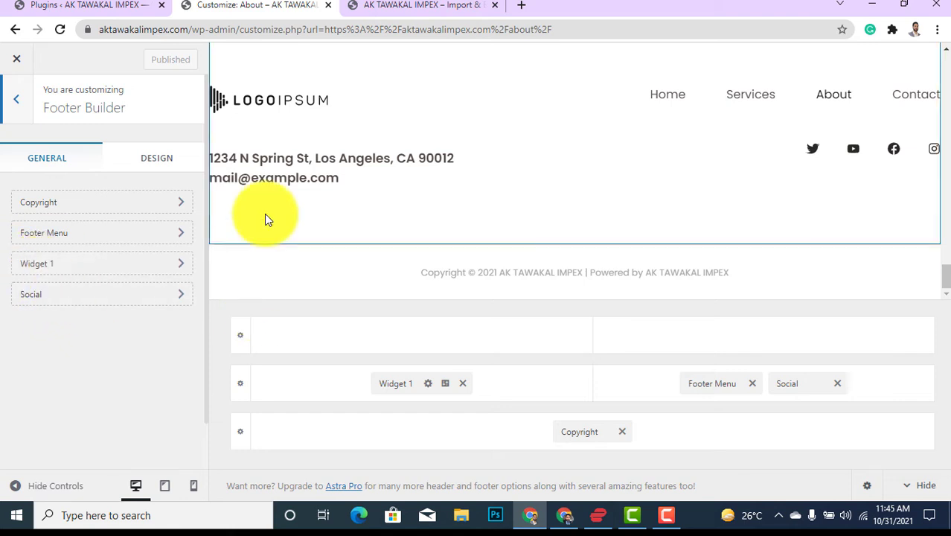
{"action": "scroll", "coordinate": [356, 298], "scroll_direction": "up", "scroll_amount": 2}
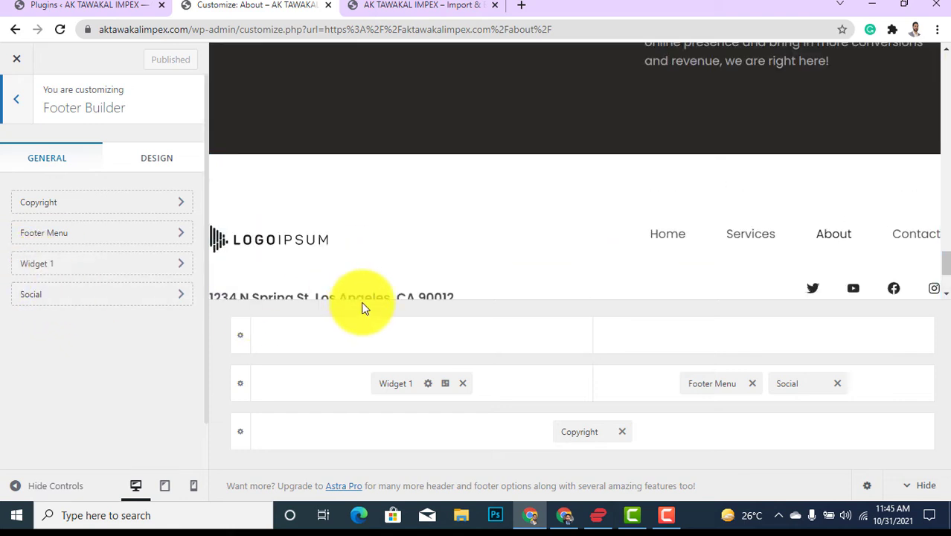
{"action": "scroll", "coordinate": [428, 261], "scroll_direction": "down", "scroll_amount": 2}
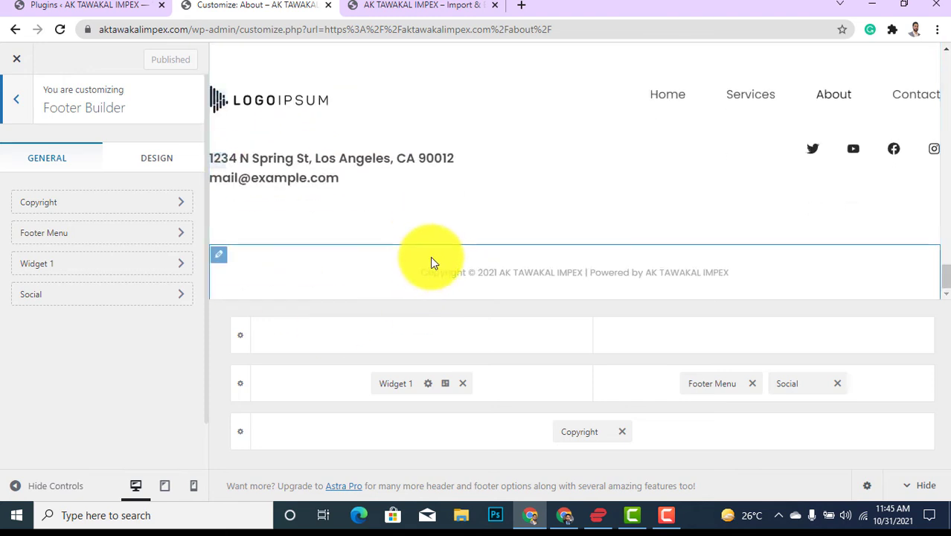
{"action": "scroll", "coordinate": [430, 262], "scroll_direction": "up", "scroll_amount": 1}
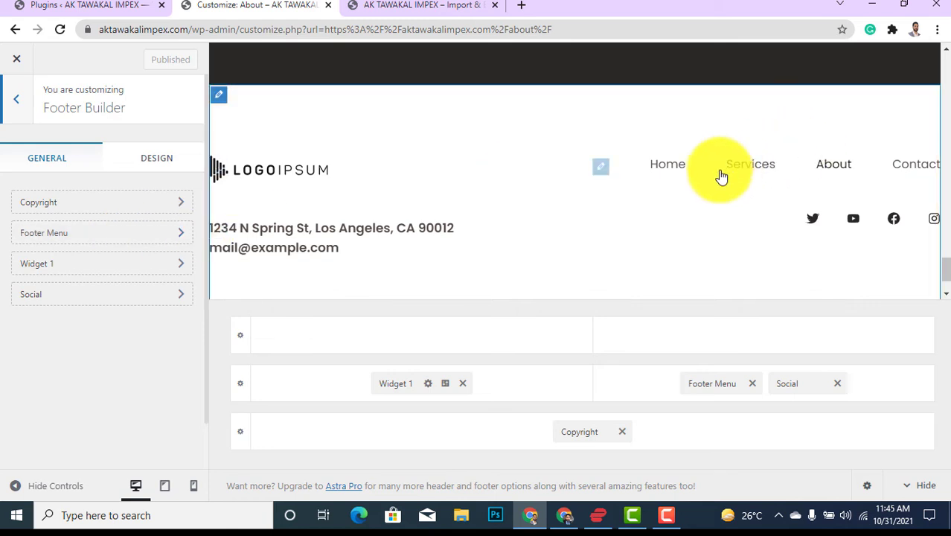
Set the Footer Menu alignment to centre and return to the Footer Builder list.
{"action": "left_click", "coordinate": [125, 234]}
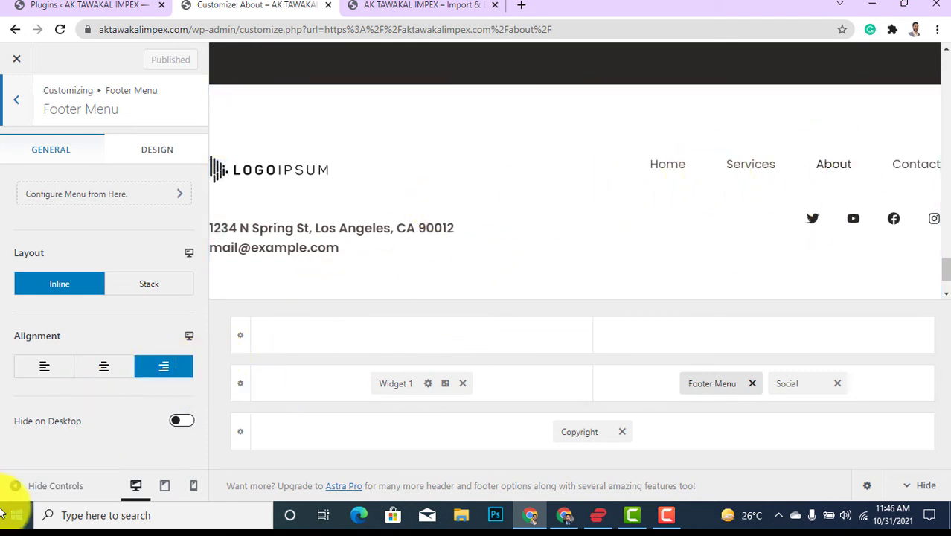
{"action": "left_click", "coordinate": [45, 372]}
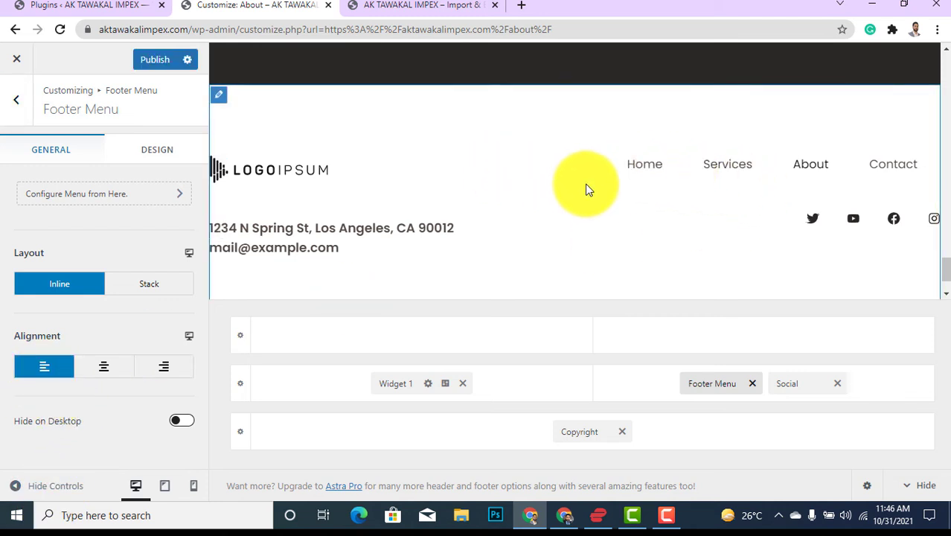
{"action": "left_click", "coordinate": [107, 370]}
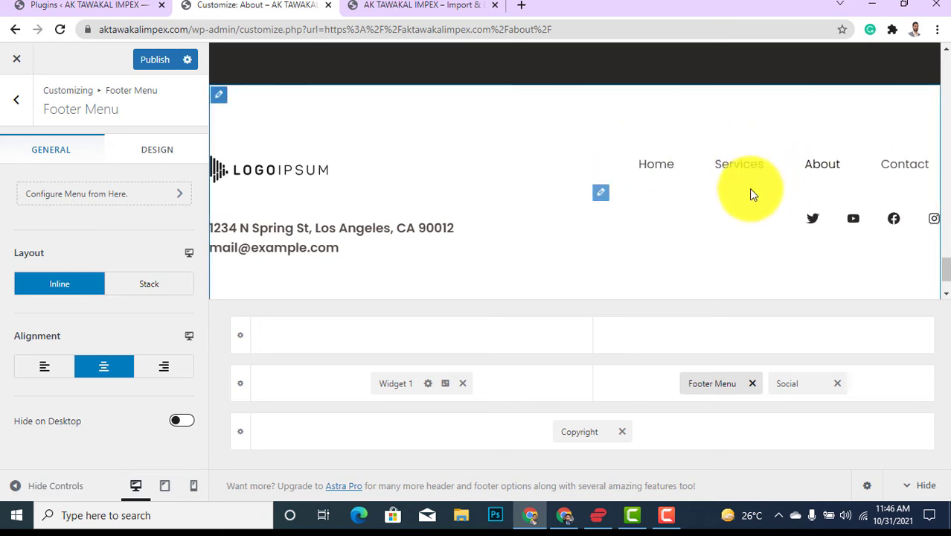
{"action": "left_click", "coordinate": [21, 103]}
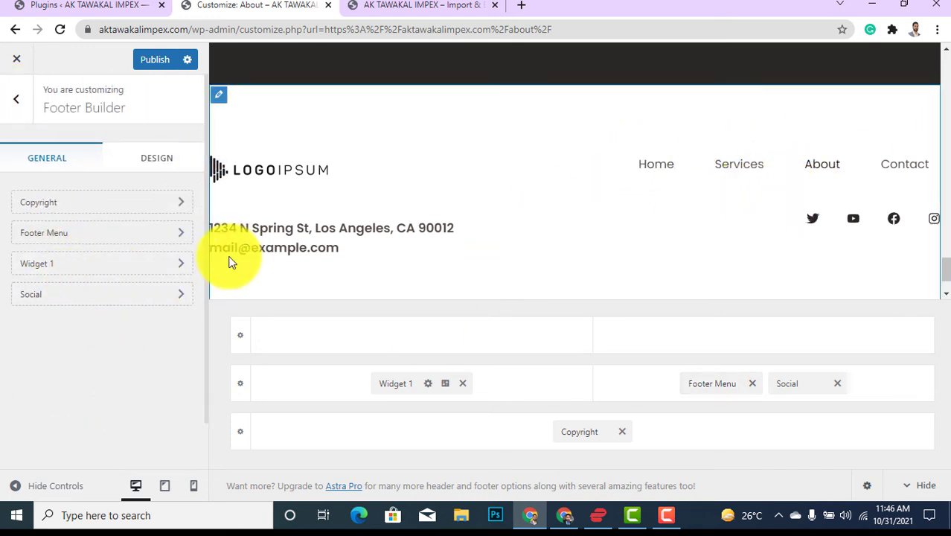
Delete the Twitter entry from the footer Social icons, keeping YouTube, Facebook and Instagram.
{"action": "left_click", "coordinate": [97, 272]}
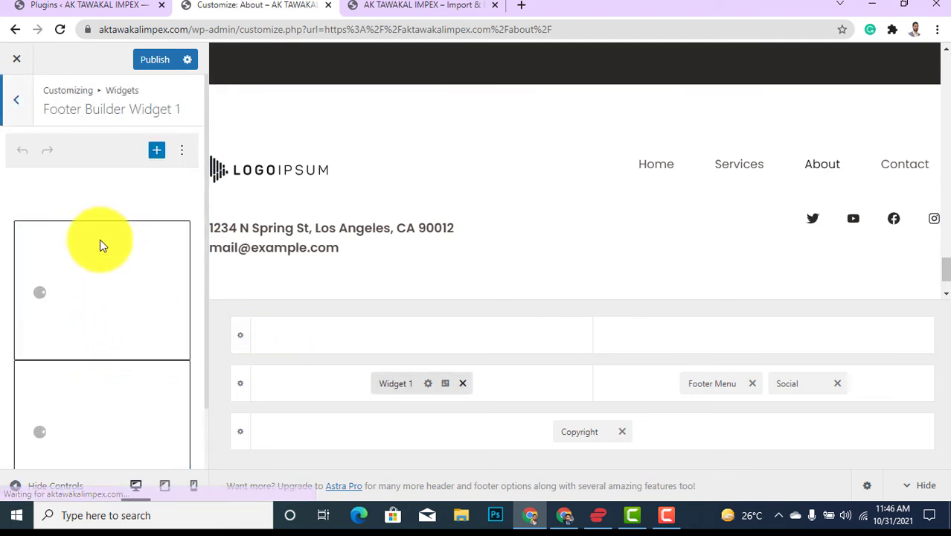
{"action": "left_click", "coordinate": [15, 104]}
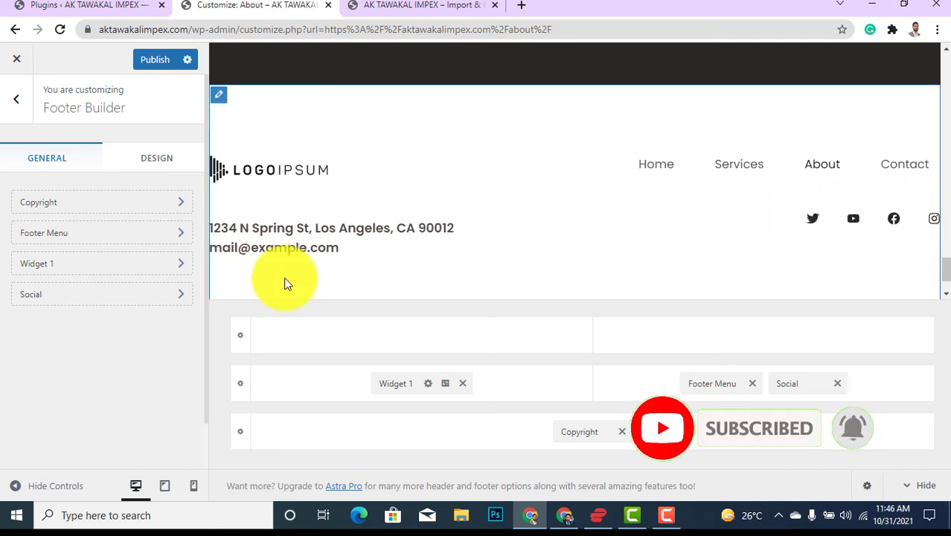
{"action": "left_click", "coordinate": [32, 297]}
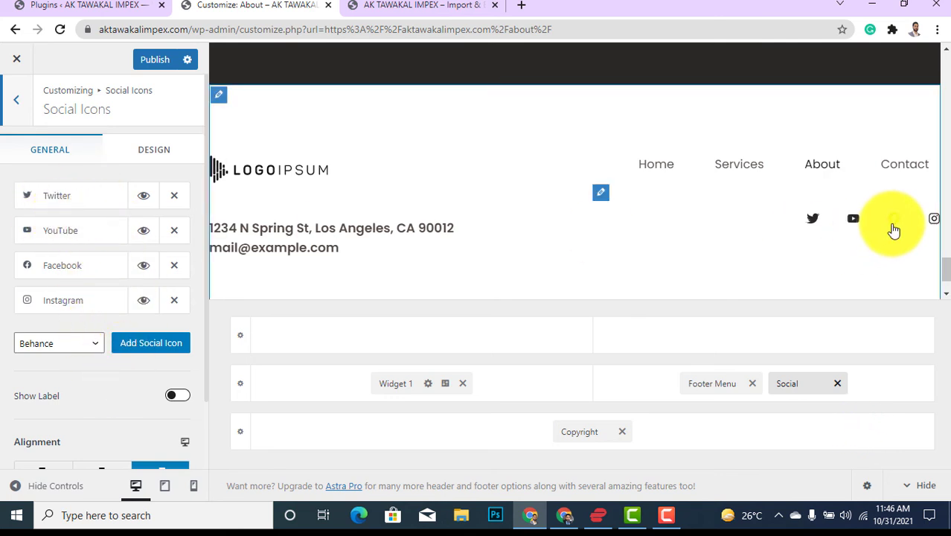
{"action": "left_click", "coordinate": [174, 198]}
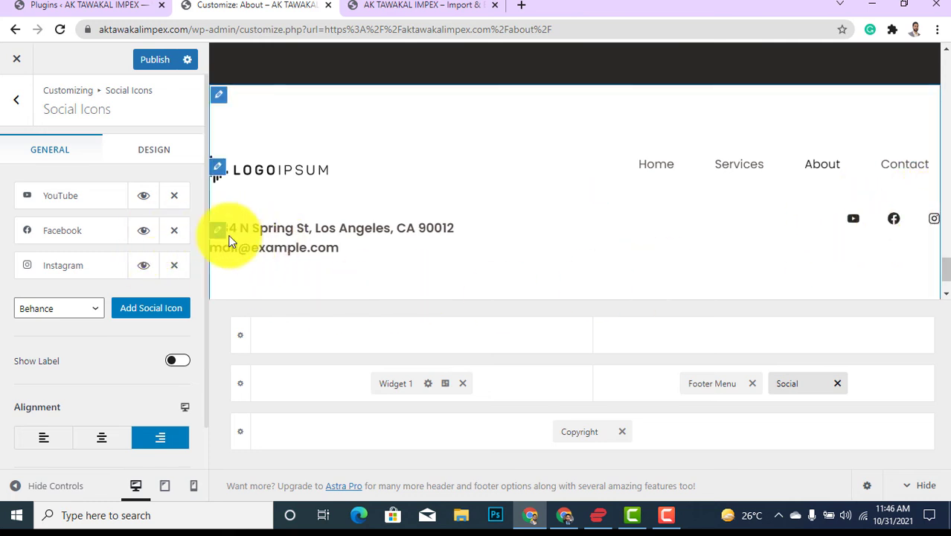
{"action": "left_click", "coordinate": [15, 104]}
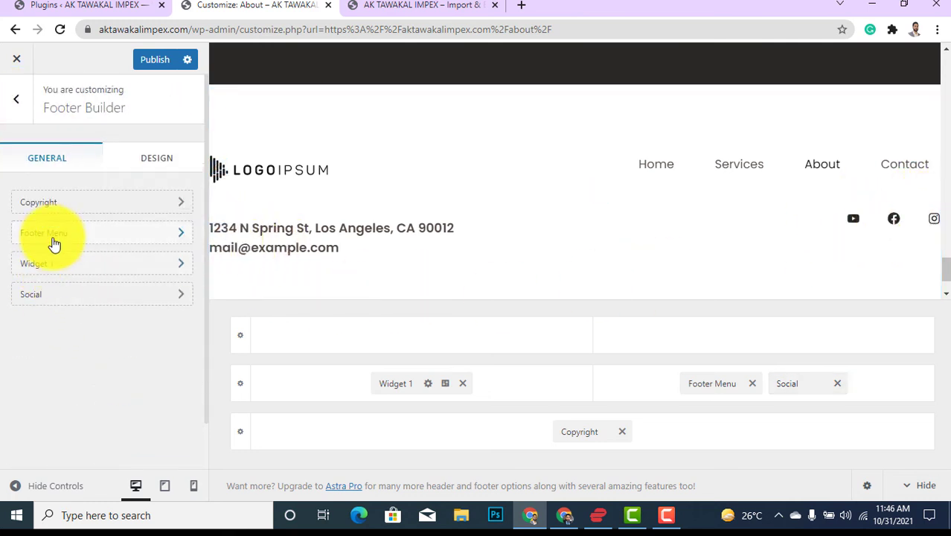
{"action": "left_click", "coordinate": [69, 212]}
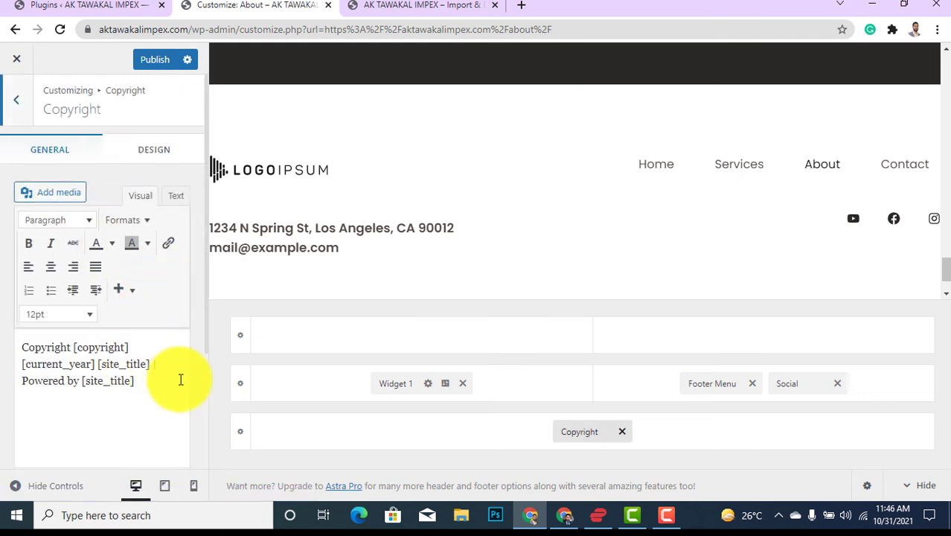
{"action": "scroll", "coordinate": [229, 280], "scroll_direction": "down", "scroll_amount": 2}
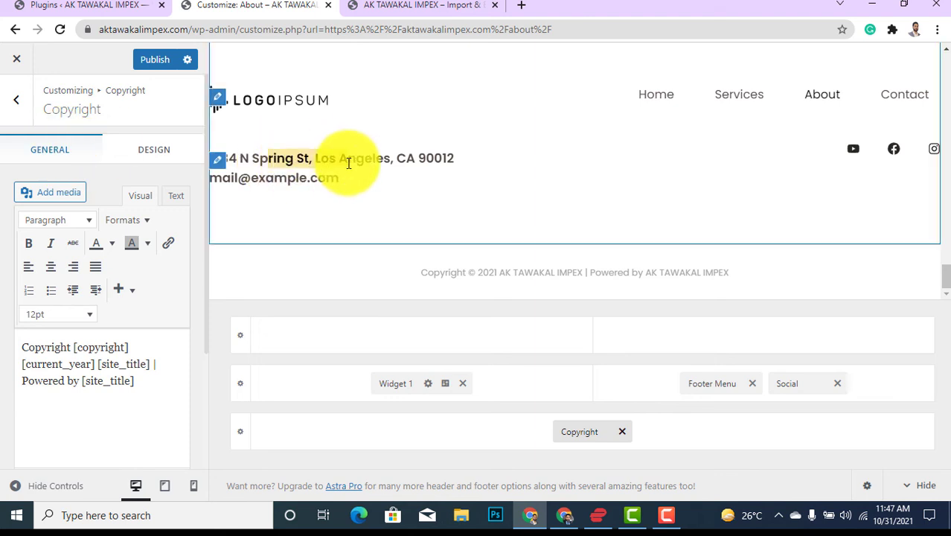
{"action": "left_click", "coordinate": [16, 99]}
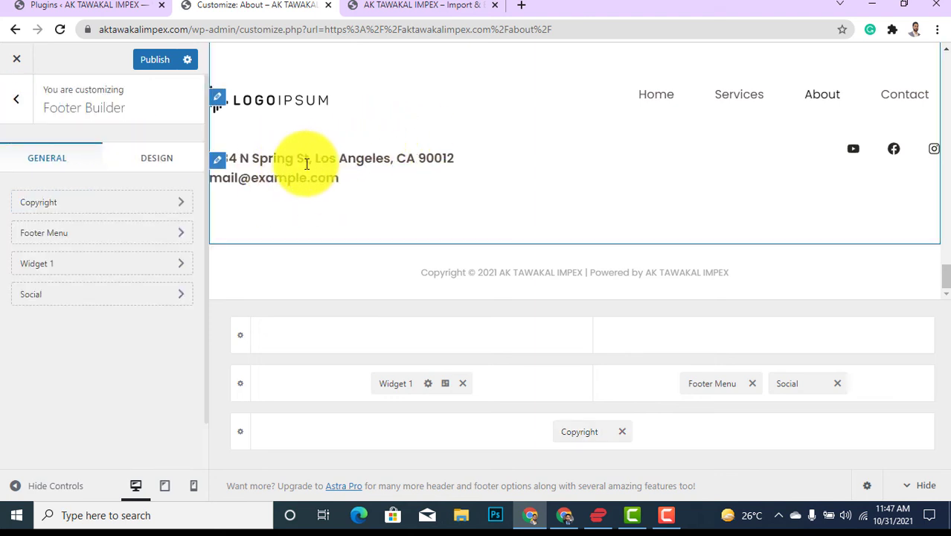
{"action": "left_click_drag", "start_coordinate": [239, 159], "coordinate": [329, 180]}
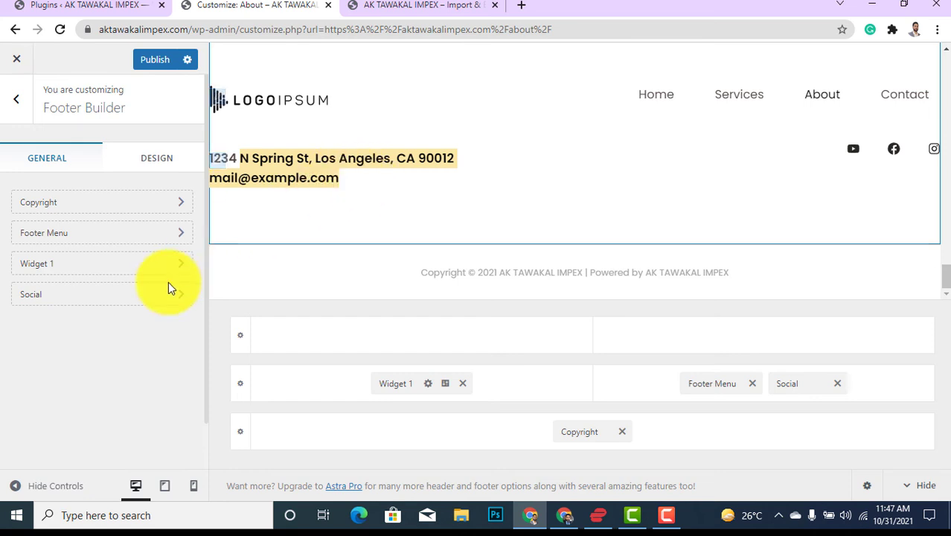
Check the Widget 1 address block, then close the Customizer to show the live About page.
{"action": "left_click", "coordinate": [79, 269]}
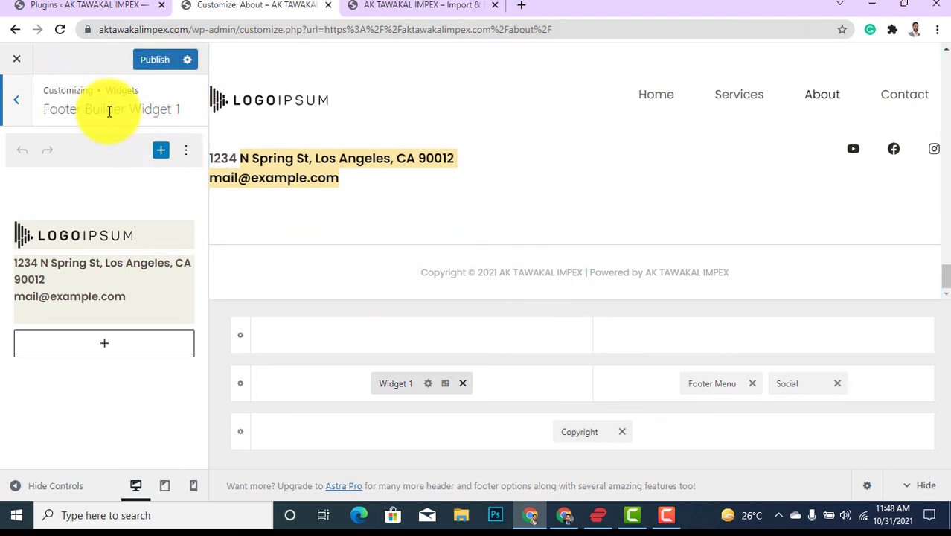
{"action": "left_click", "coordinate": [16, 59]}
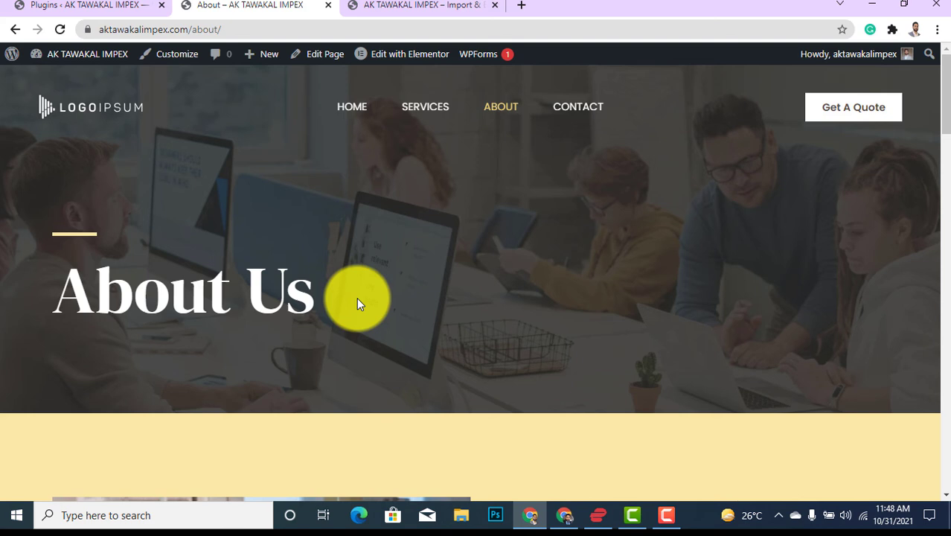